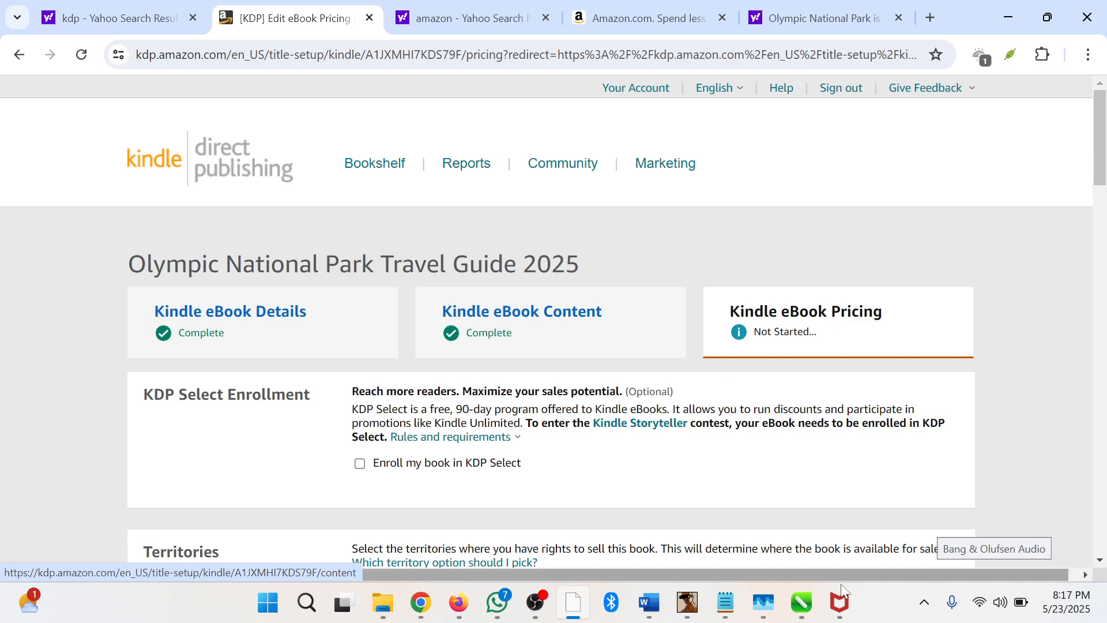
Step: Switch to CorelDRAW and examine the Olympic National Park travel guide cover design
click(805, 600)
click(875, 525)
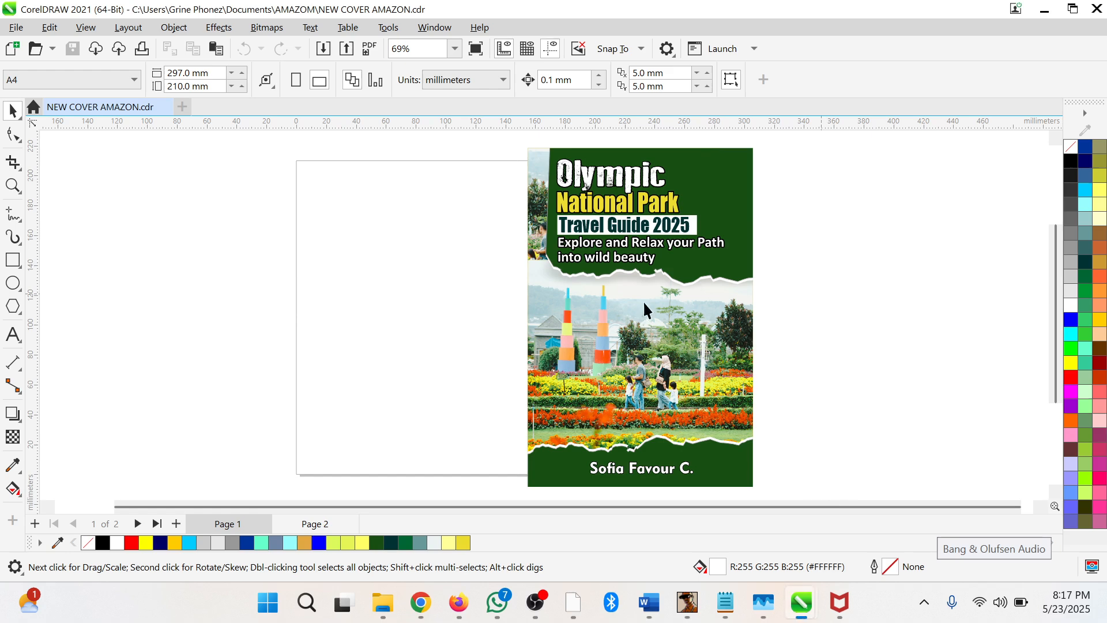
scroll(728, 314, up, 1)
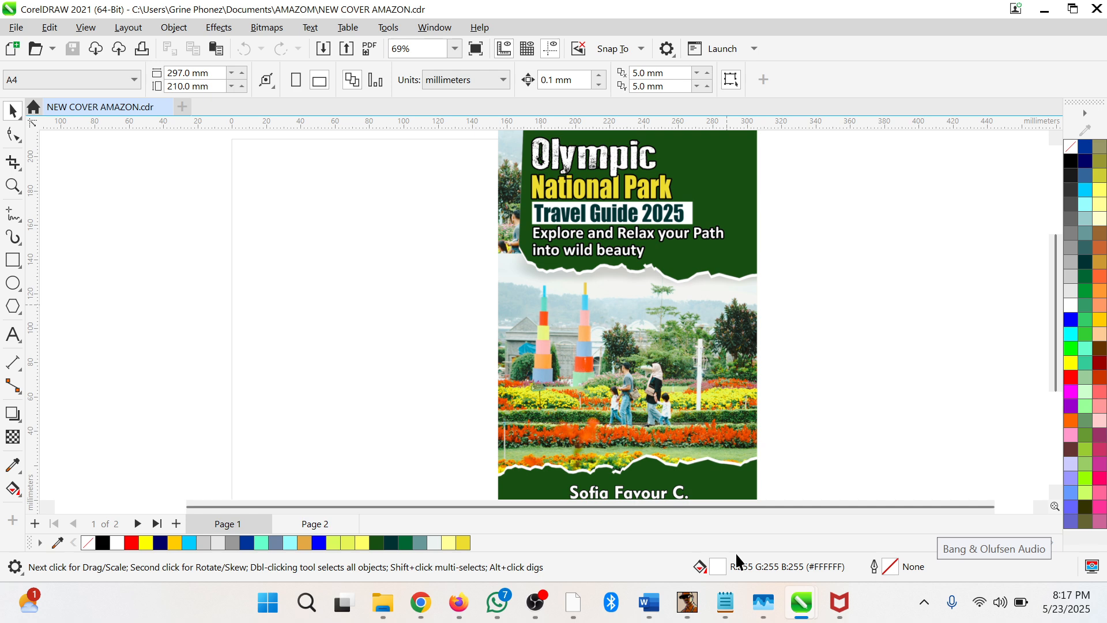
key(F3)
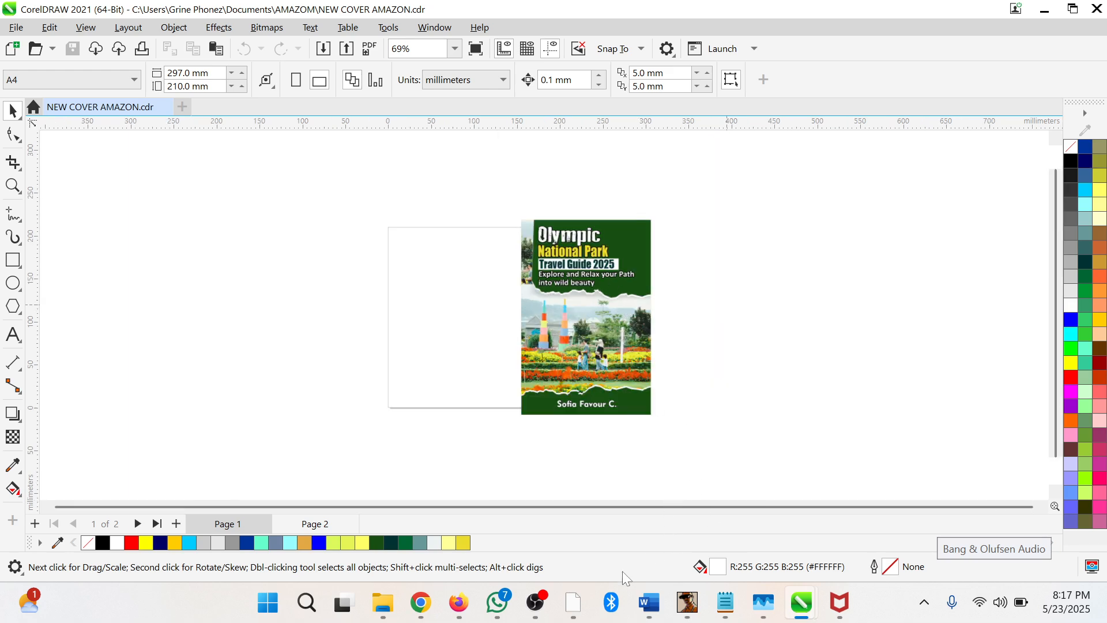
Step: Switch back to Kindle Direct Publishing in the browser and open the Bookshelf at the listed titles
click(573, 602)
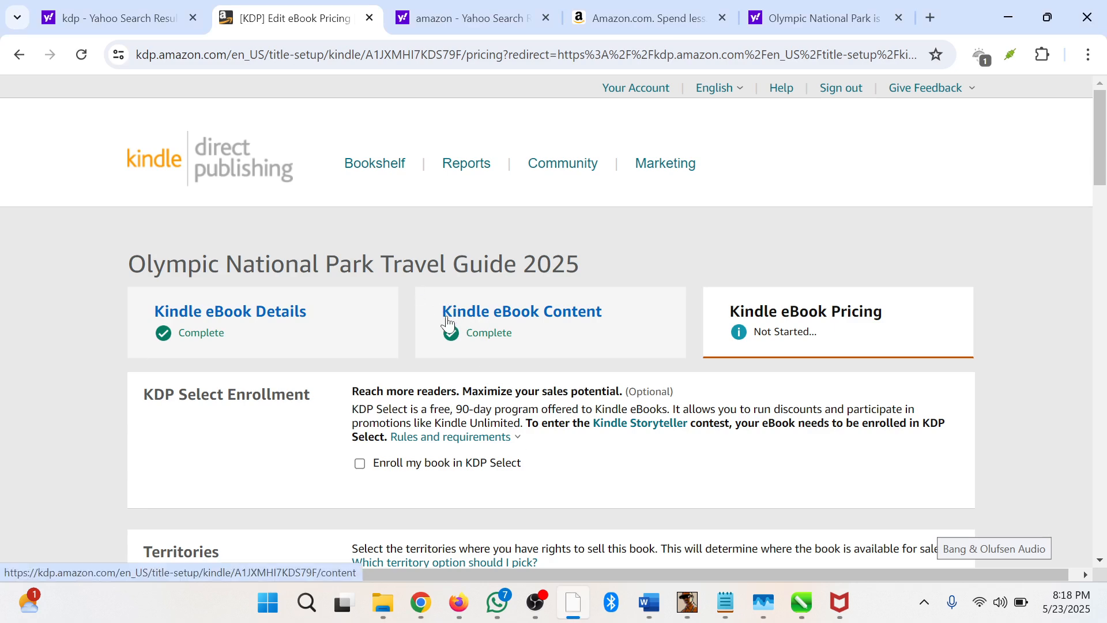
scroll(447, 321, down, 1)
scroll(415, 242, up, 1)
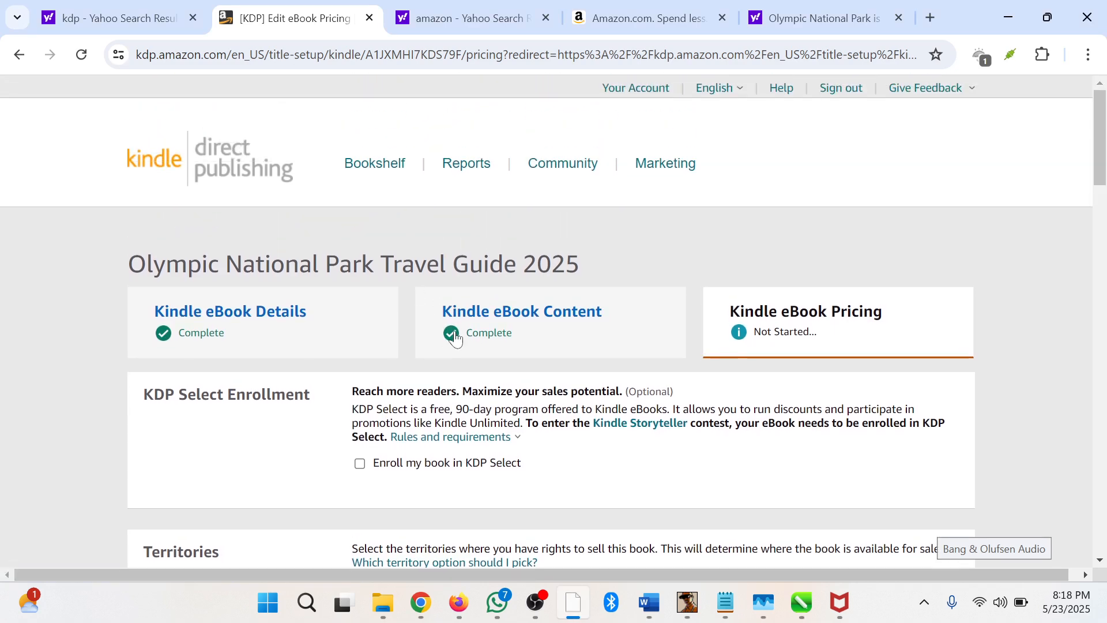
click(372, 166)
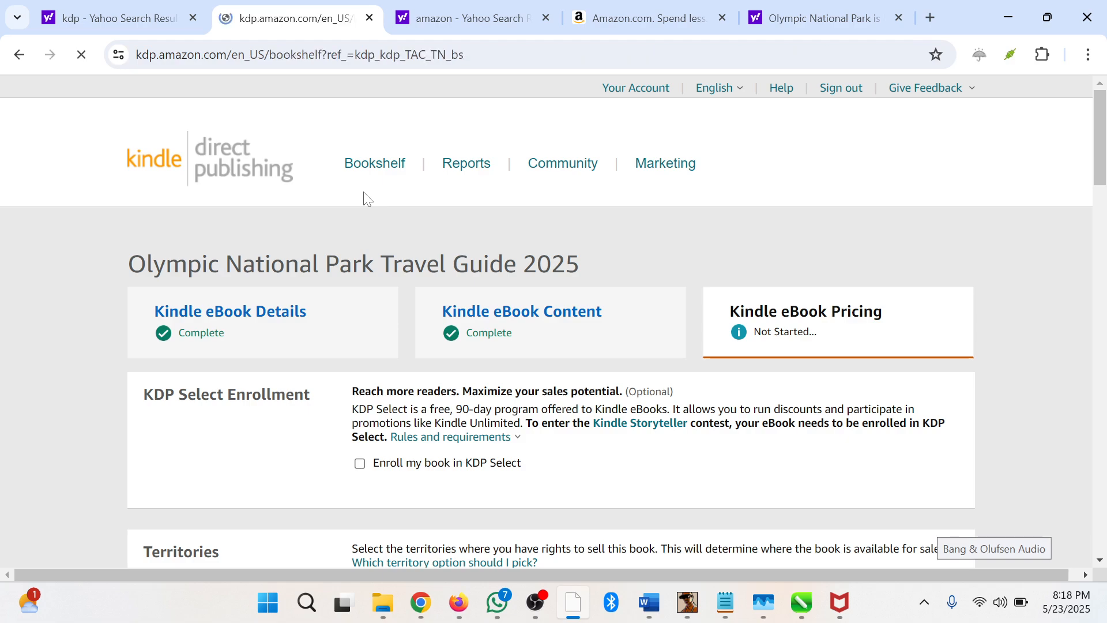
scroll(514, 346, down, 6)
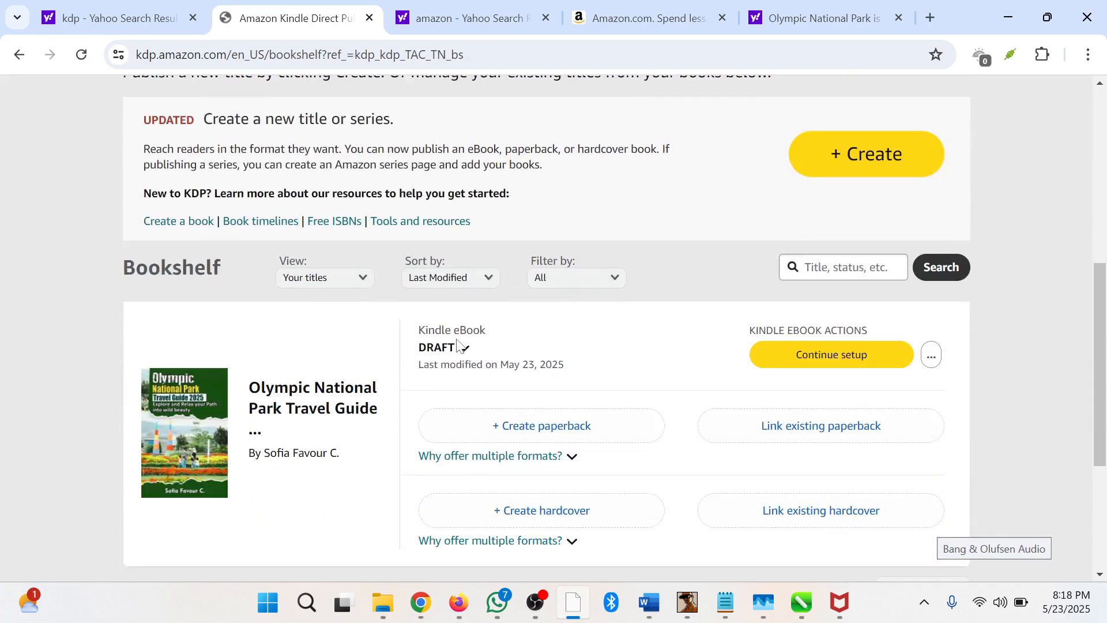
Step: Read the explanation of the Draft status for the Olympic National Park Kindle eBook
click(465, 347)
scroll(583, 355, down, 1)
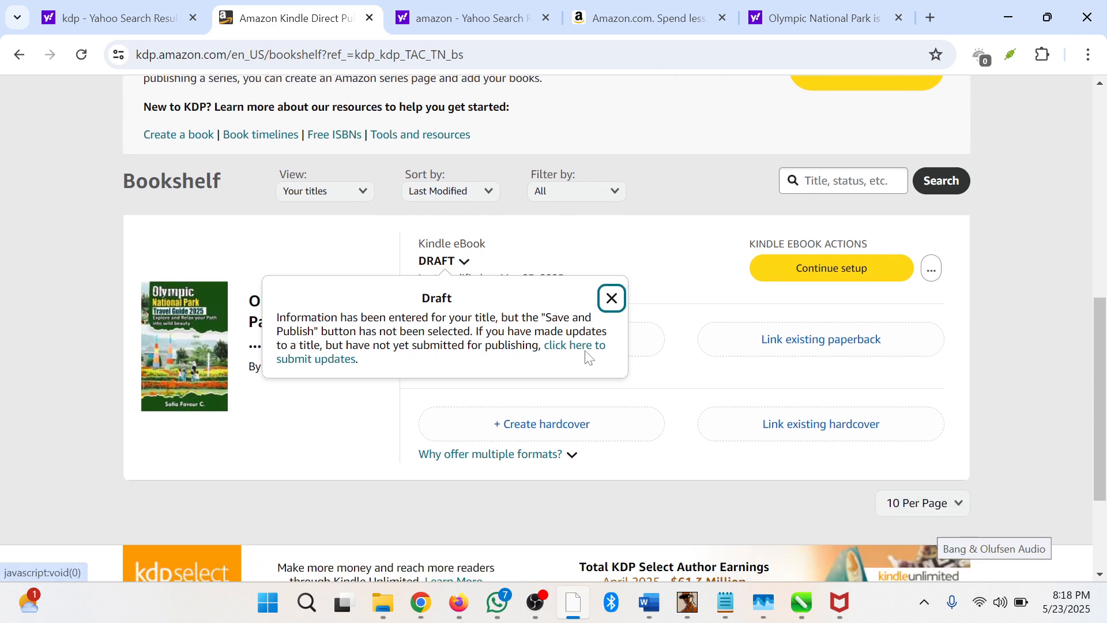
click(611, 298)
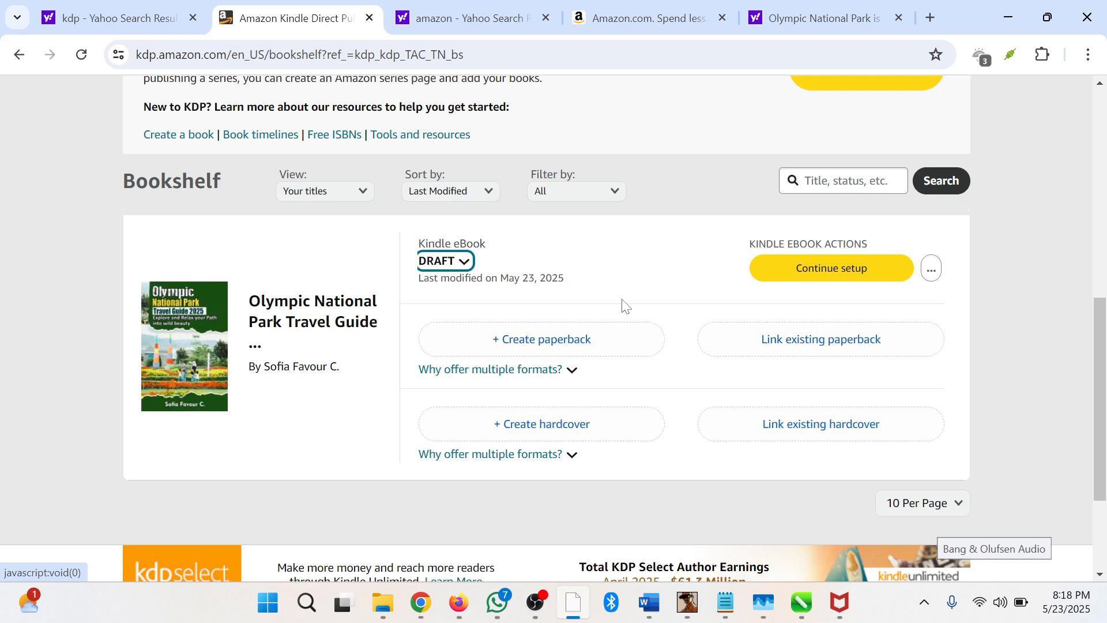
click(465, 263)
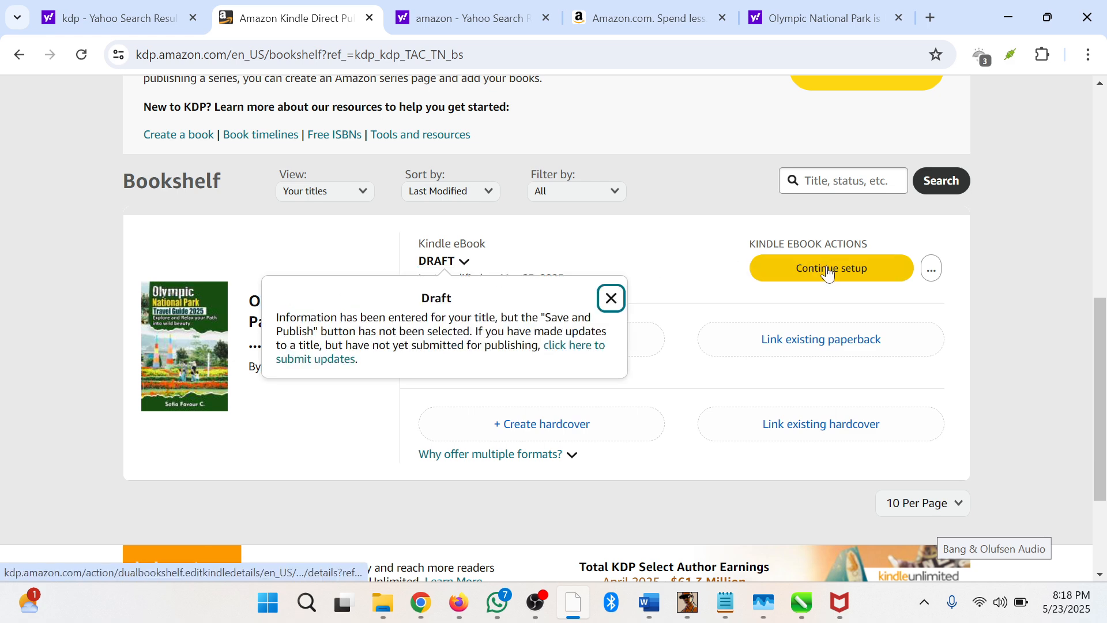
Step: Continue setup of the draft Kindle eBook and review its book title and subtitle
click(830, 271)
click(840, 269)
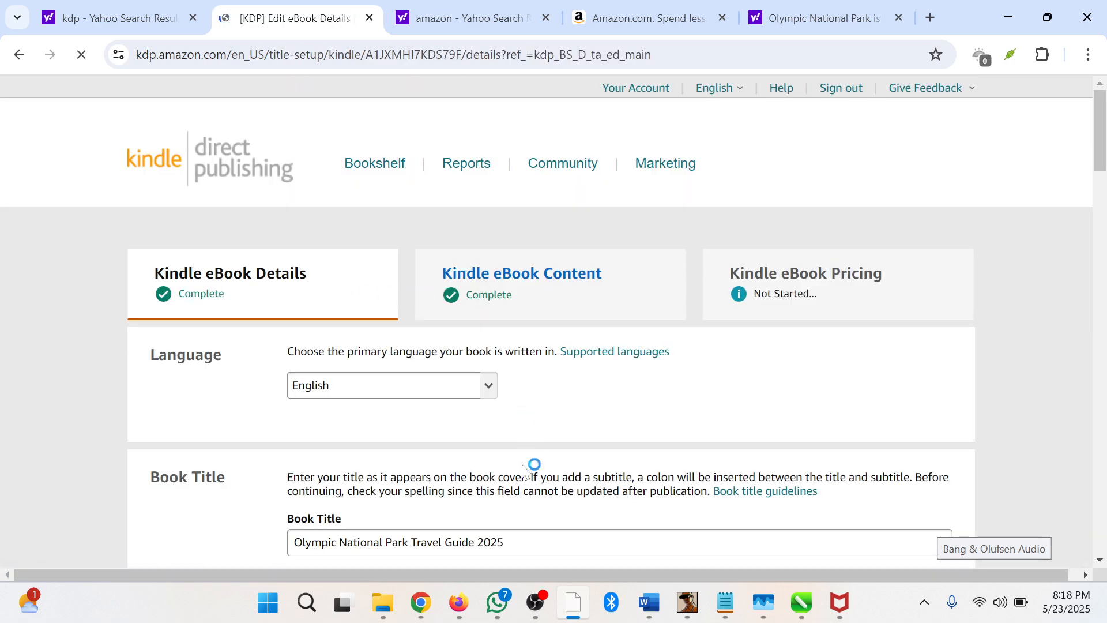
scroll(520, 489, down, 3)
scroll(517, 488, down, 2)
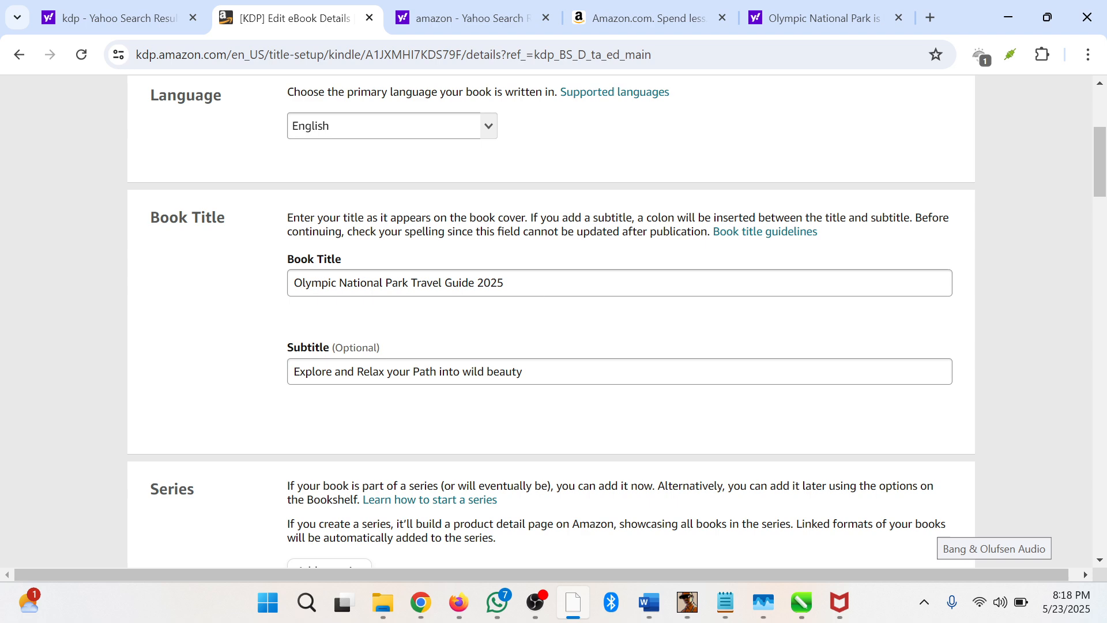
scroll(594, 401, down, 2)
click(537, 285)
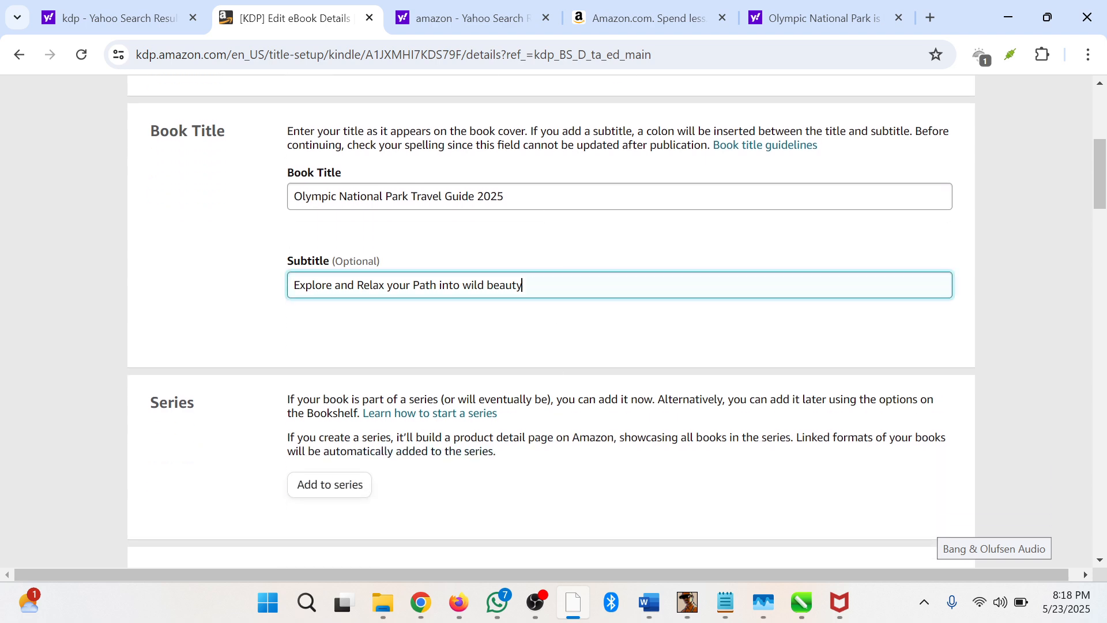
click(528, 198)
click(535, 285)
scroll(535, 331, down, 9)
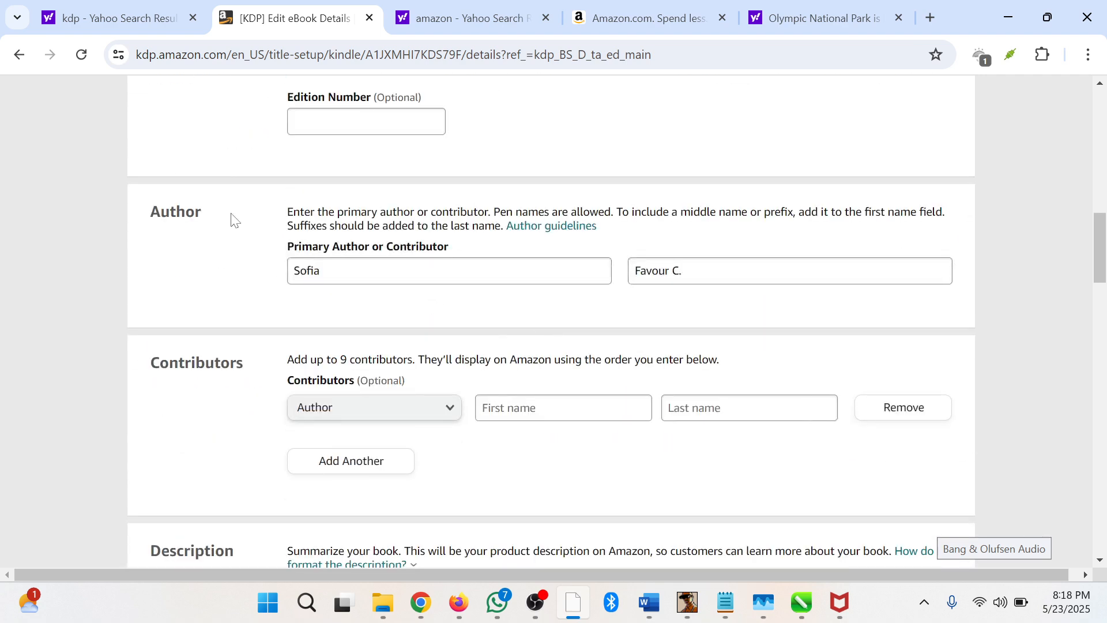
Step: Review the eBook's primary author, contributors and full description text
scroll(620, 303, down, 3)
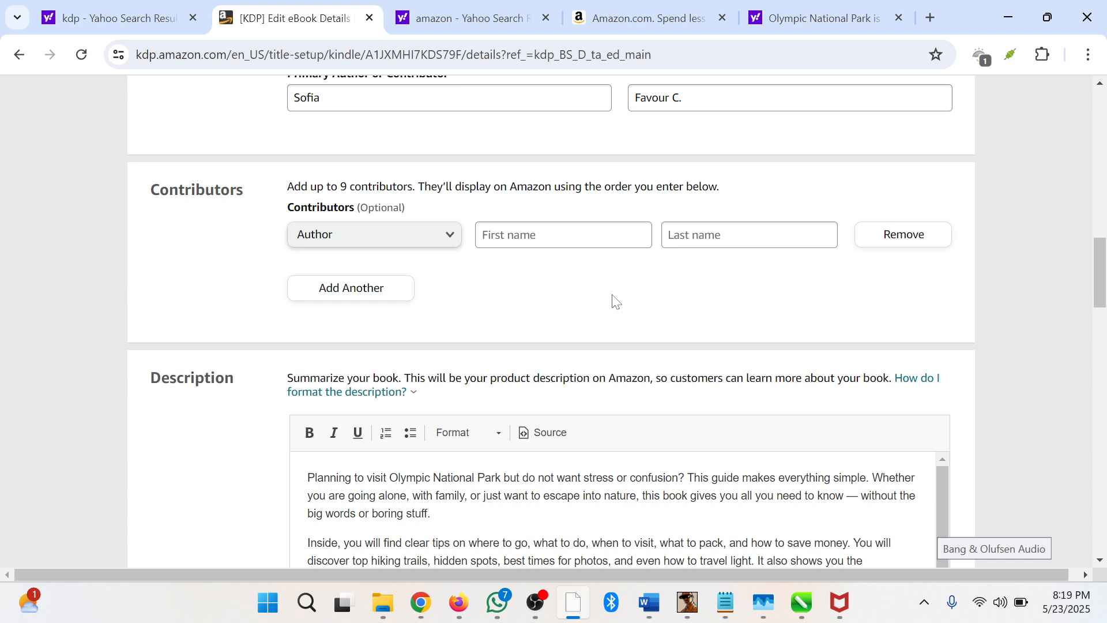
scroll(389, 147, up, 3)
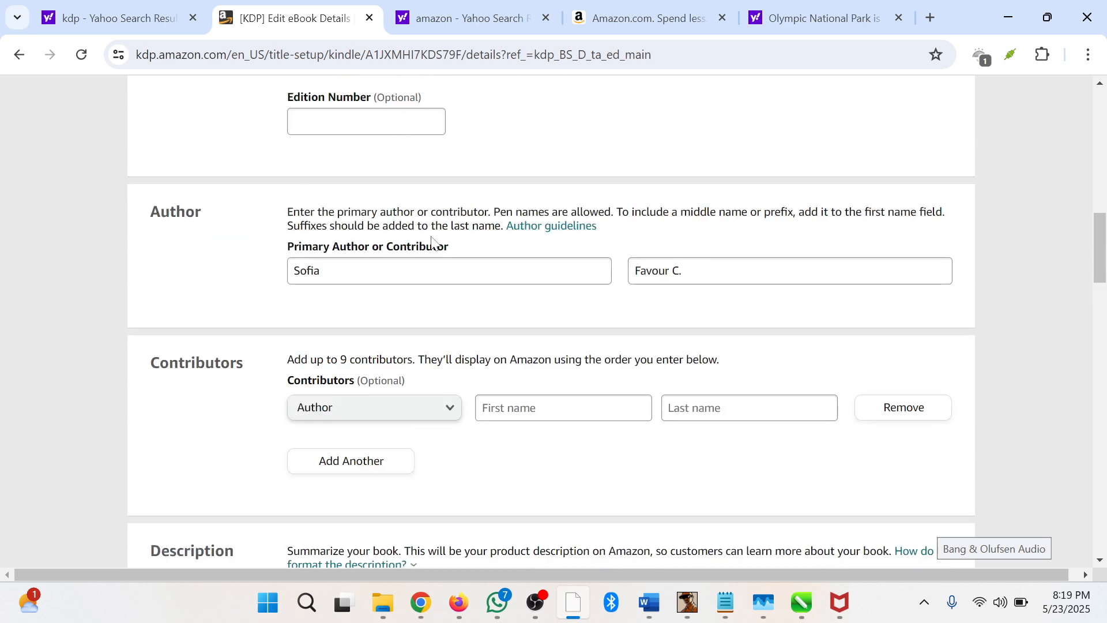
scroll(571, 267, down, 7)
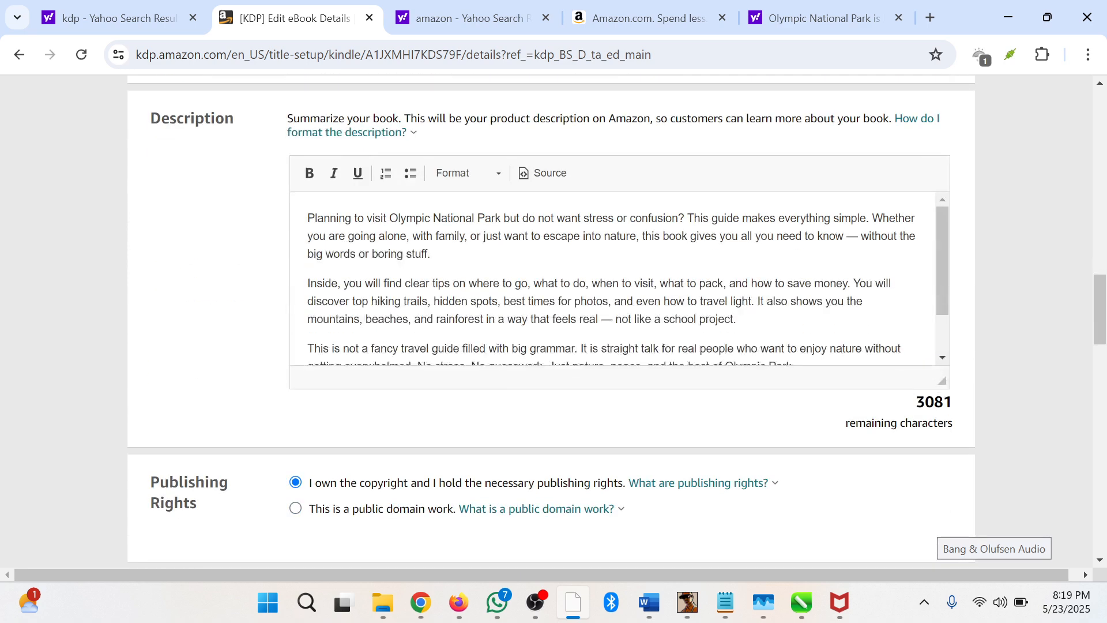
click(558, 265)
scroll(559, 266, down, 1)
scroll(558, 268, up, 1)
scroll(553, 279, up, 3)
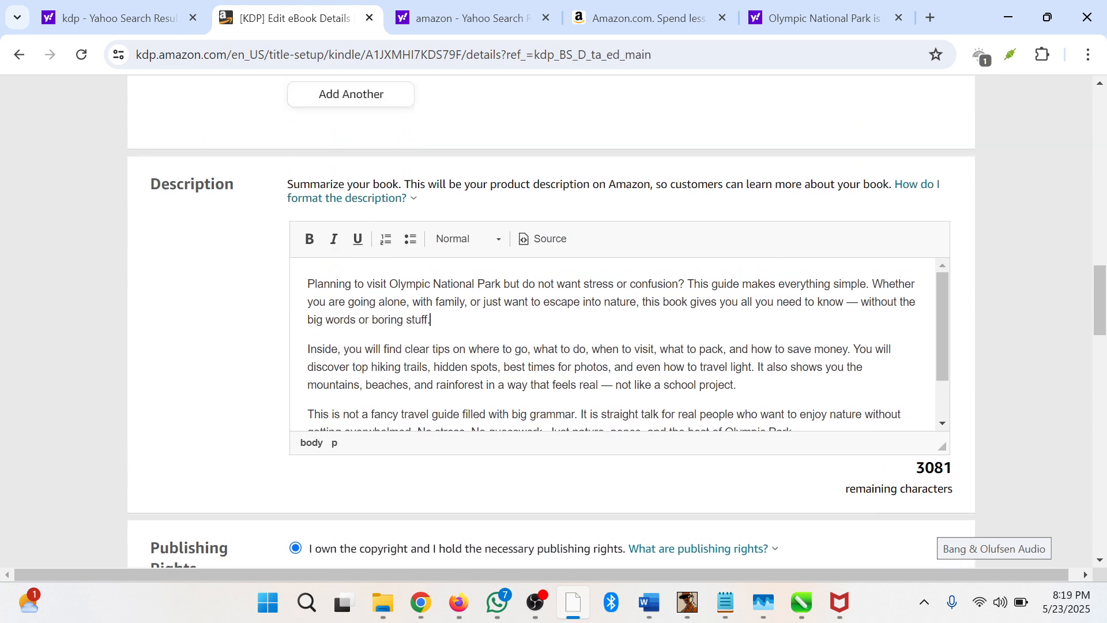
scroll(449, 322, down, 3)
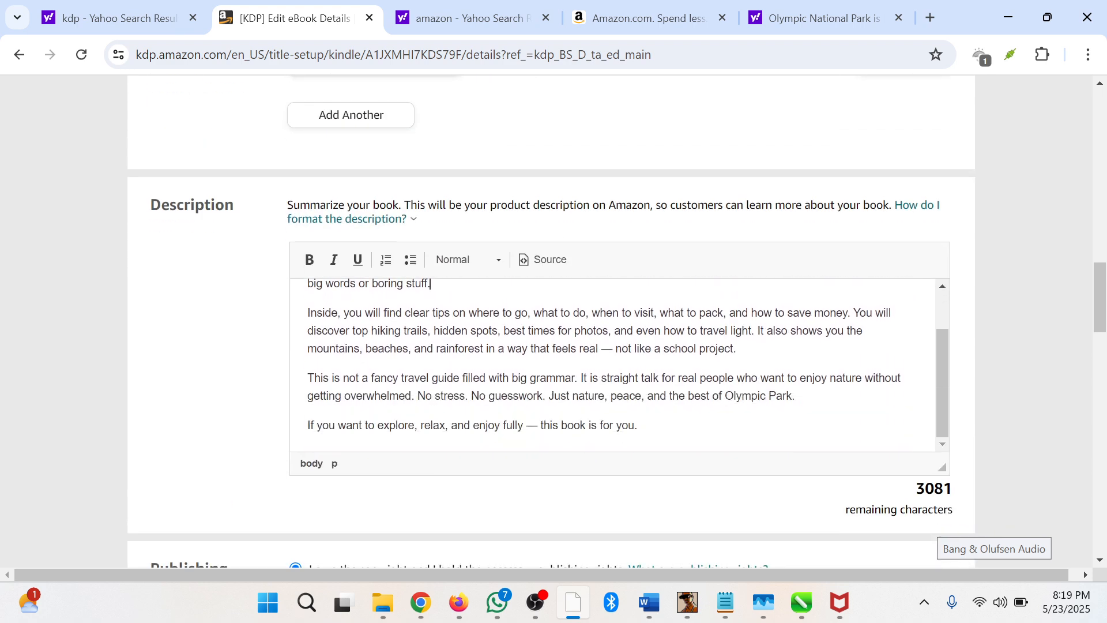
Step: Review the eBook's publishing rights, primary audience, primary marketplace and categories
scroll(395, 415, down, 3)
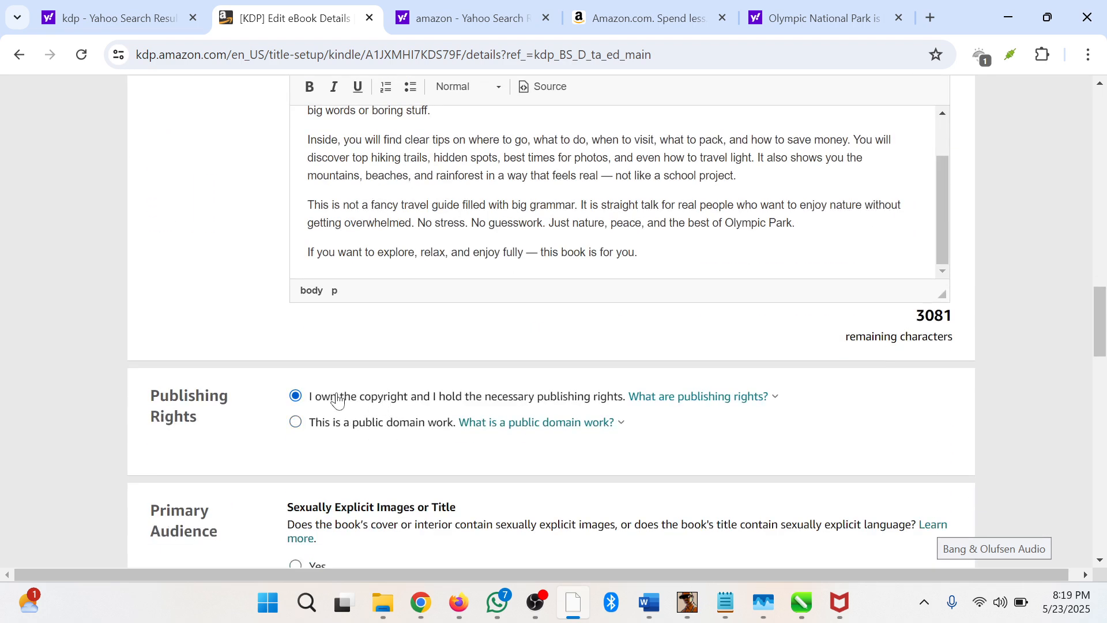
scroll(445, 412, down, 3)
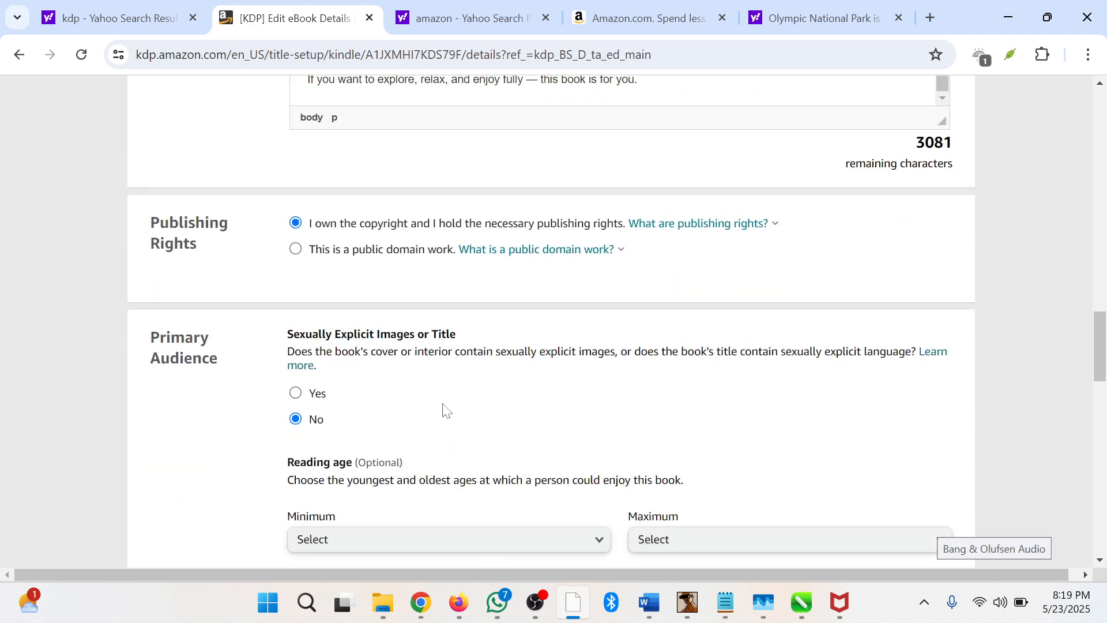
scroll(444, 410, down, 1)
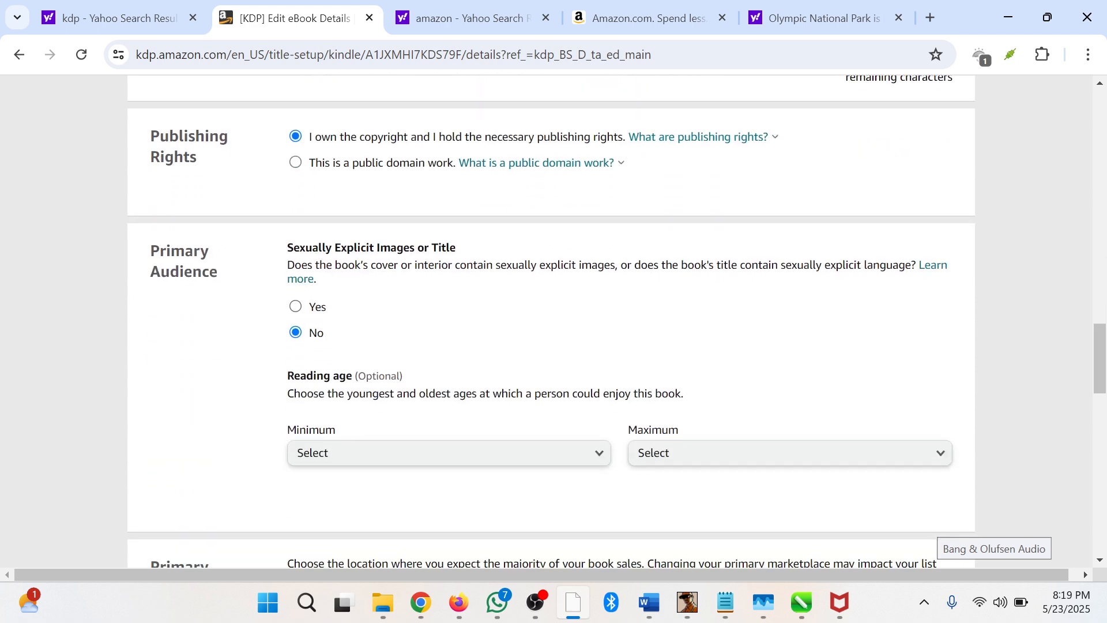
scroll(346, 328, down, 5)
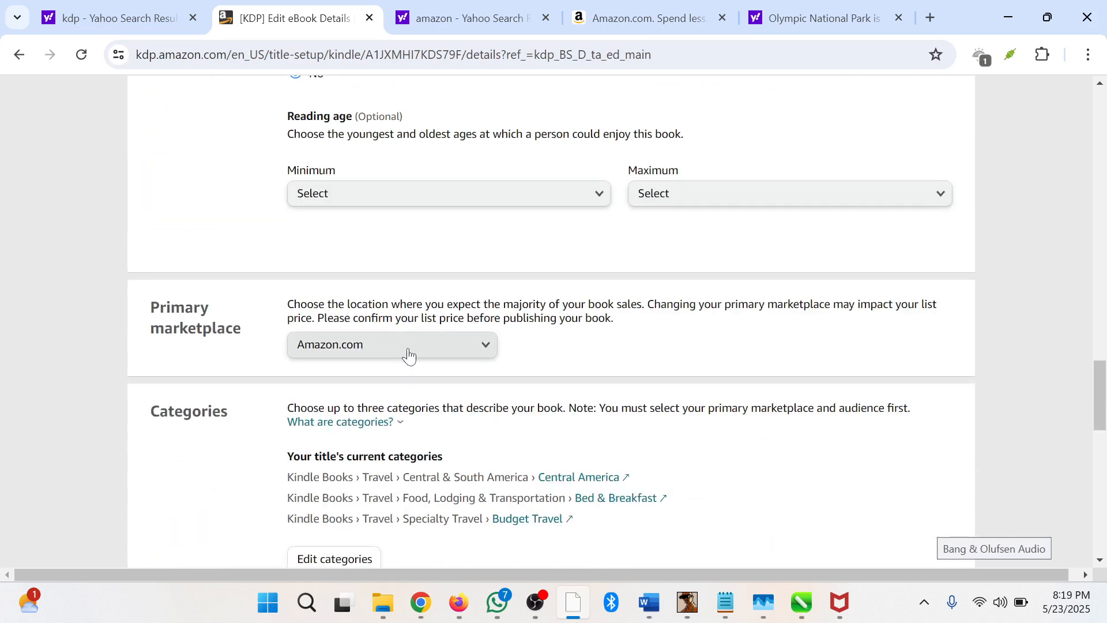
scroll(409, 357, down, 3)
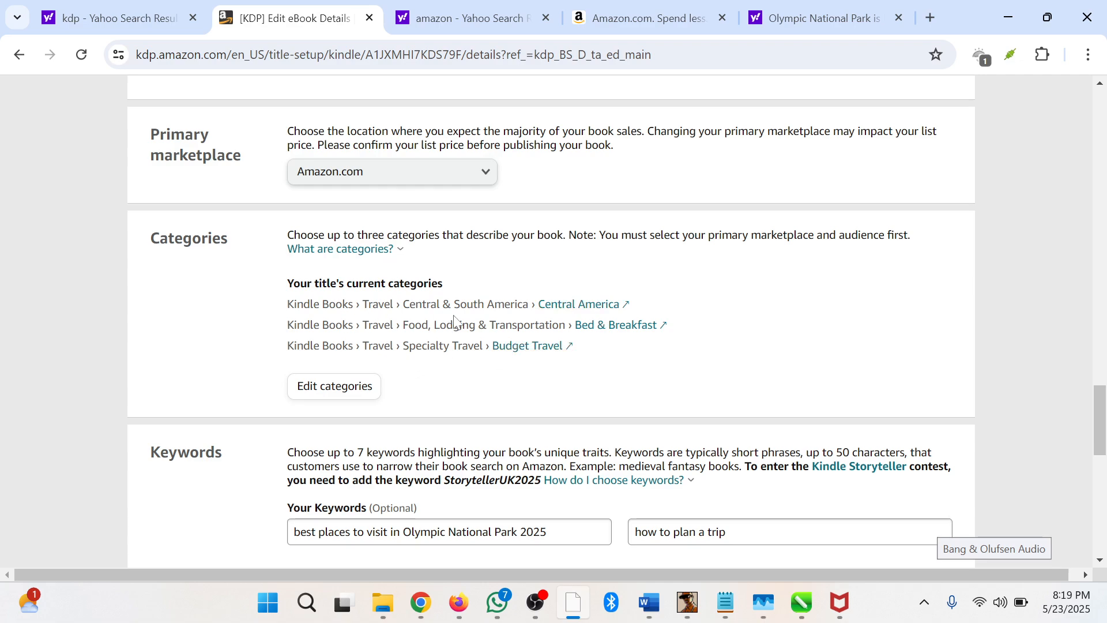
Step: Recheck the book title and subtitle, and review the keywords entered for the eBook
scroll(548, 306, up, 15)
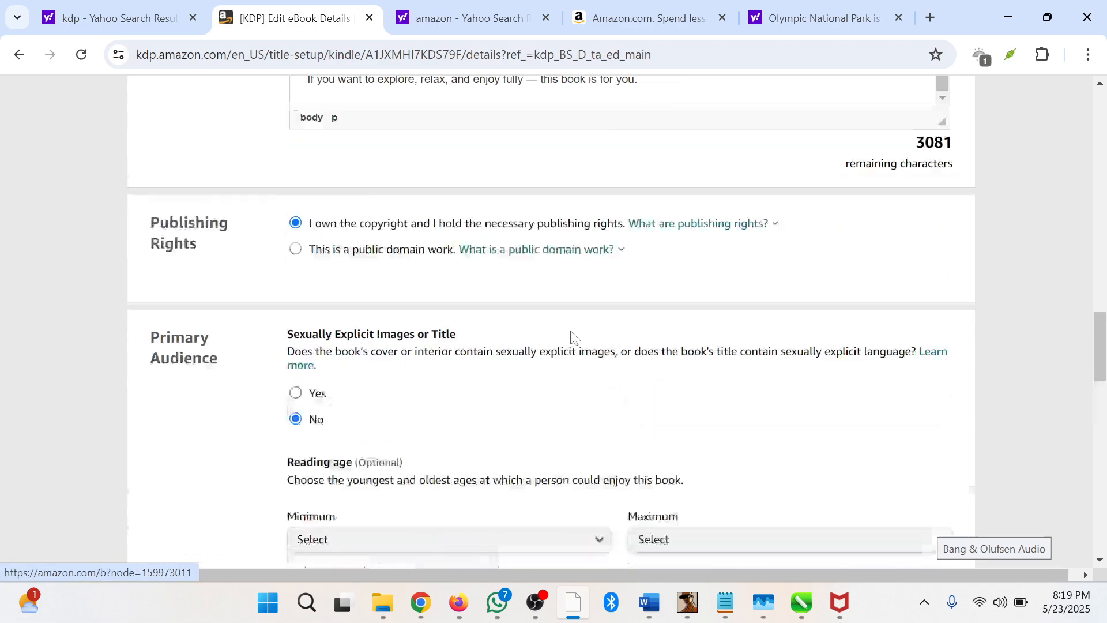
scroll(571, 339, up, 10)
scroll(427, 344, down, 5)
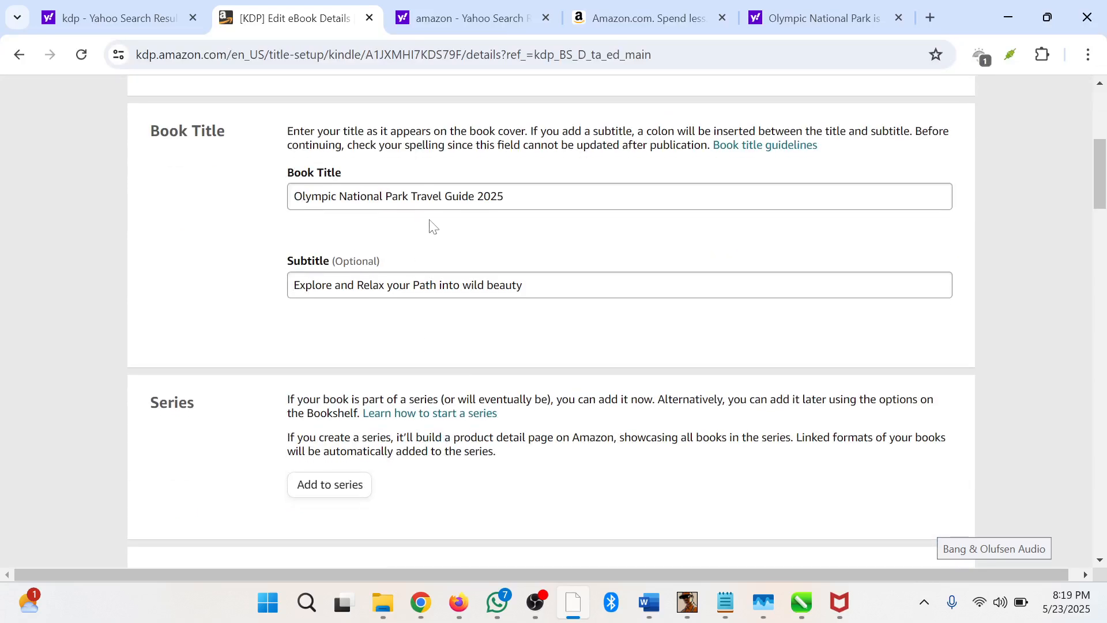
scroll(473, 262, down, 20)
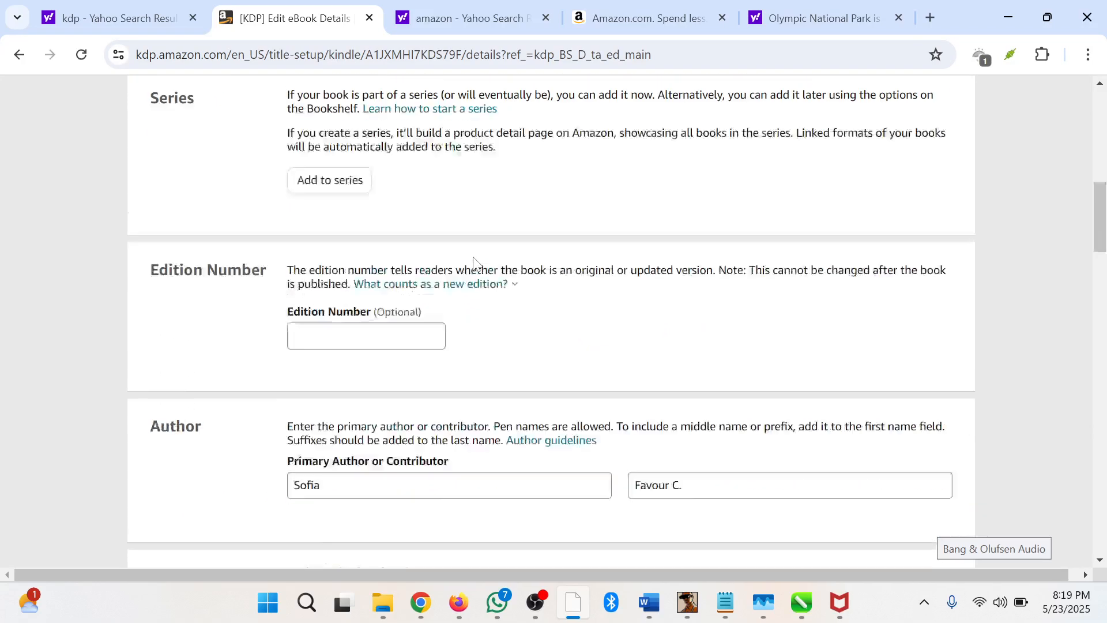
scroll(473, 262, down, 10)
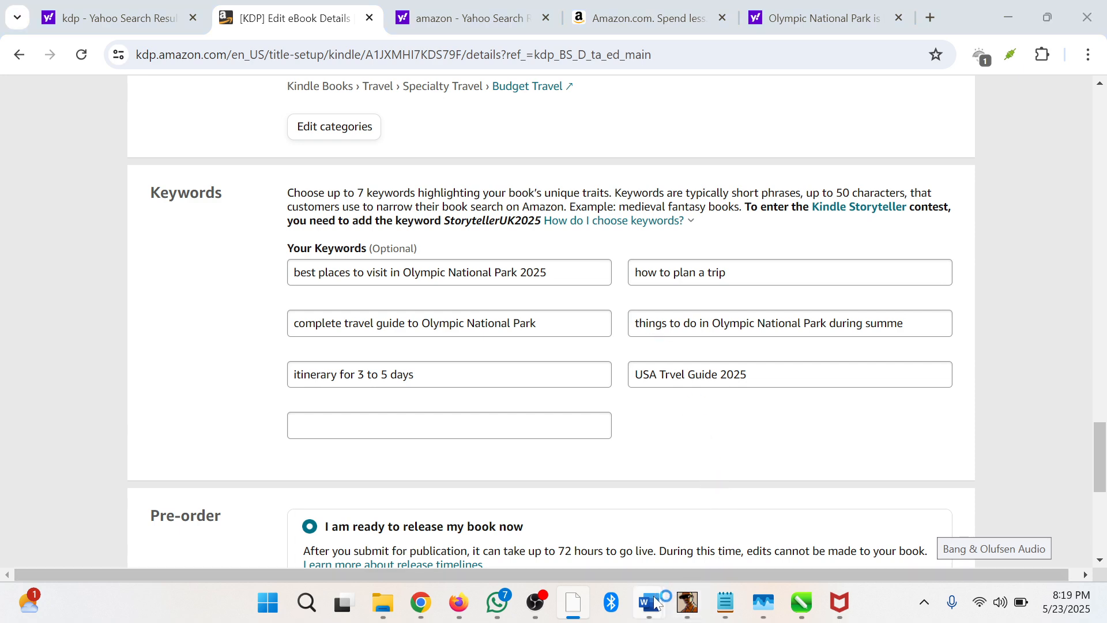
Step: Switch to the Olympic Travel Guide document in Word and select "Washington" in the opening sentence under "Where Is Olympic National Park?"
mouse_move(657, 603)
mouse_move(709, 539)
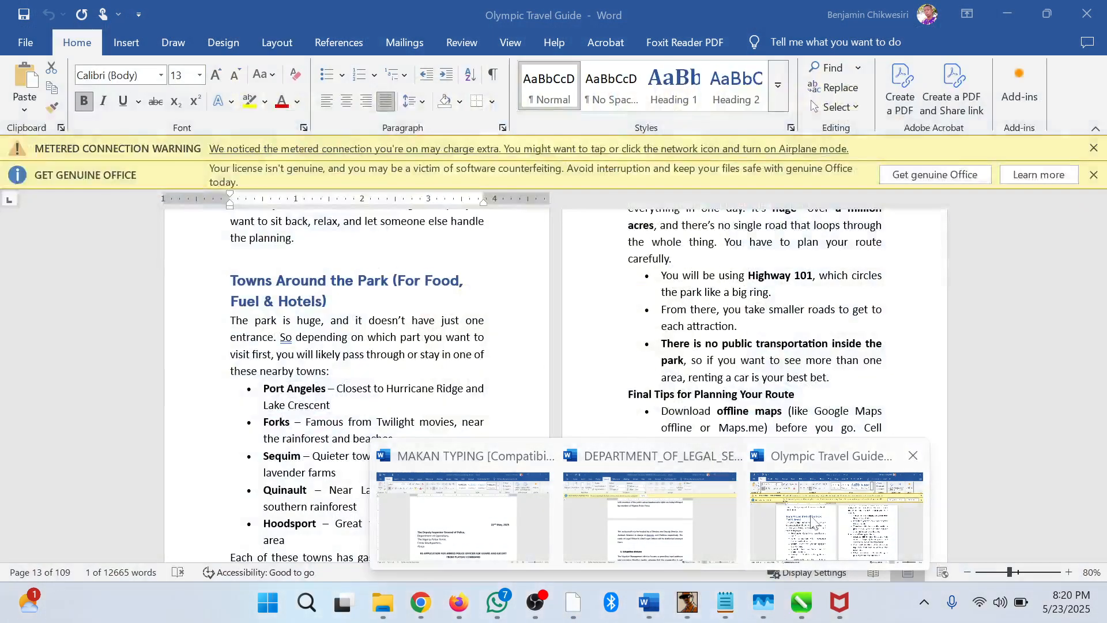
click(808, 522)
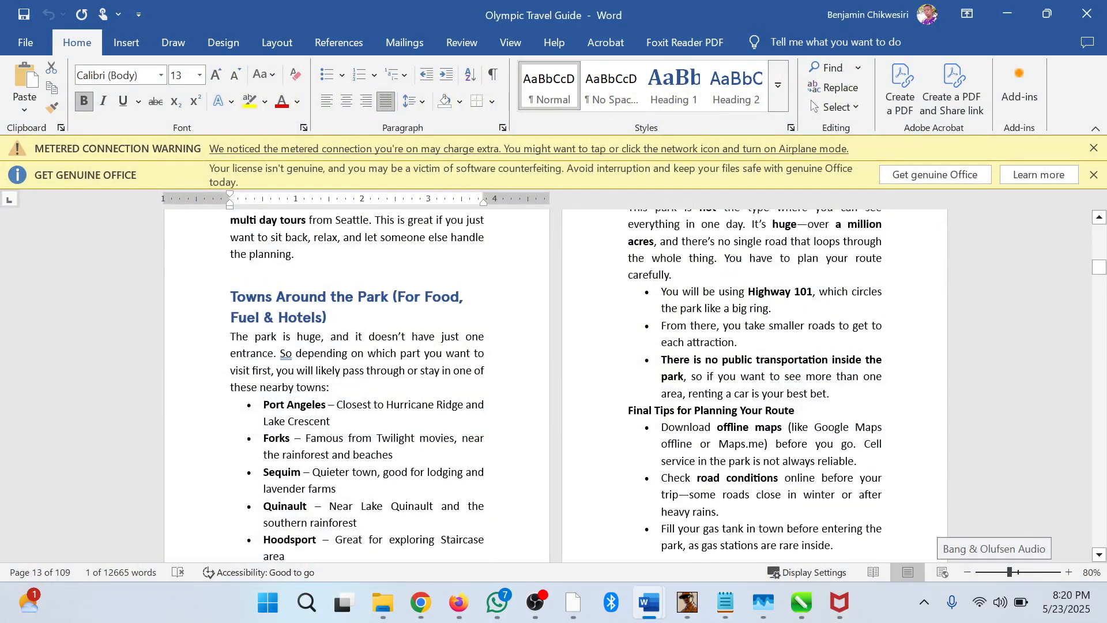
scroll(557, 386, up, 15)
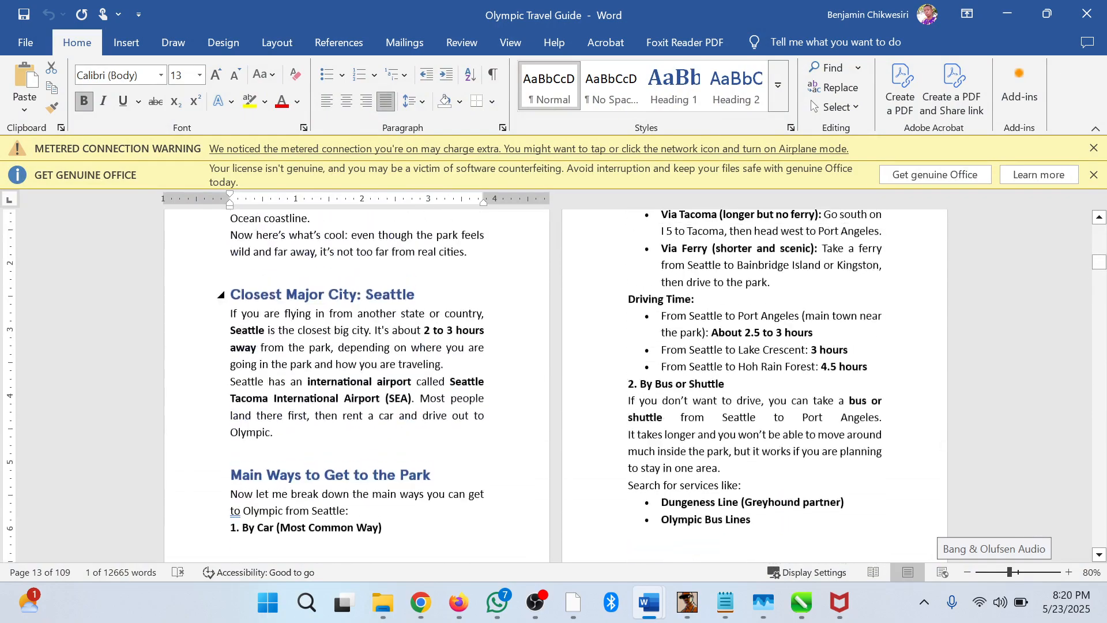
scroll(478, 331, up, 12)
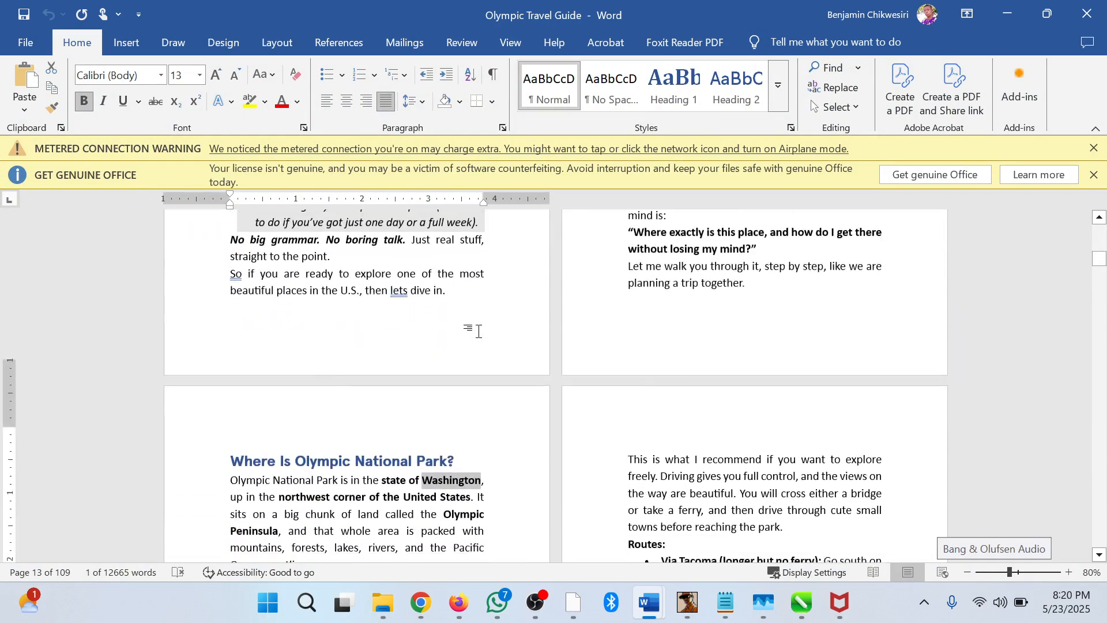
scroll(478, 330, down, 3)
click(466, 356)
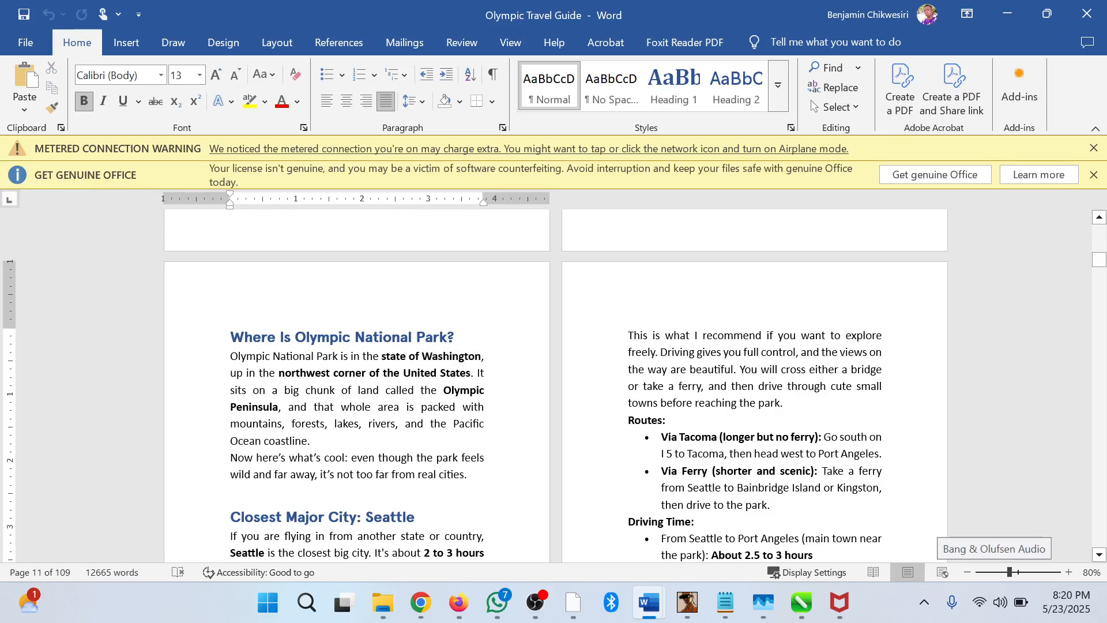
drag(481, 356, 422, 356)
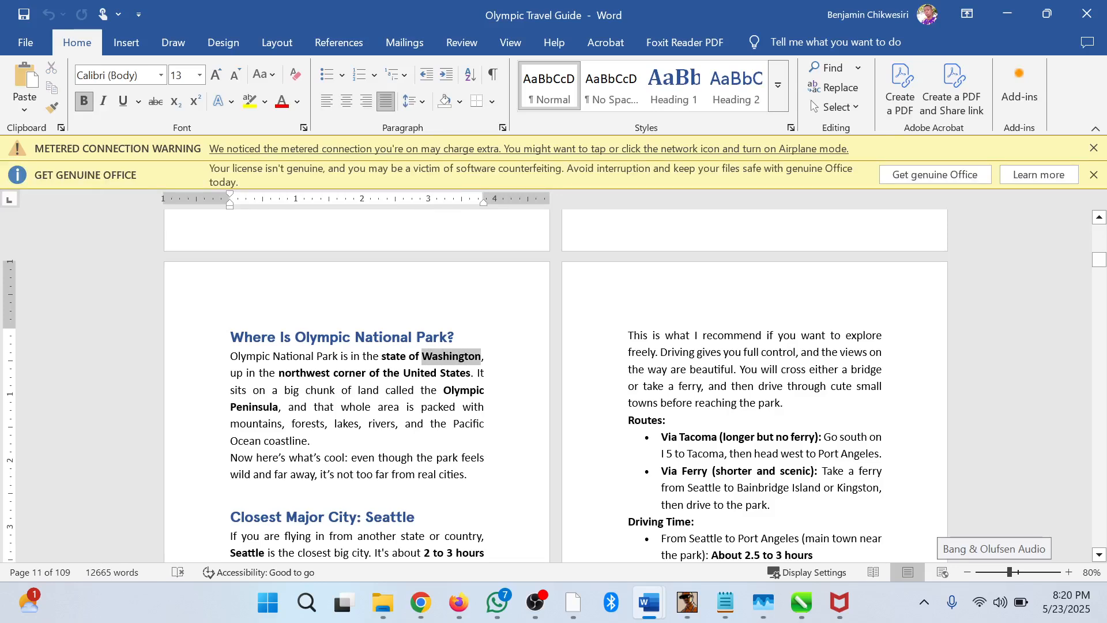
ctrl+scroll(457, 369, up, 3)
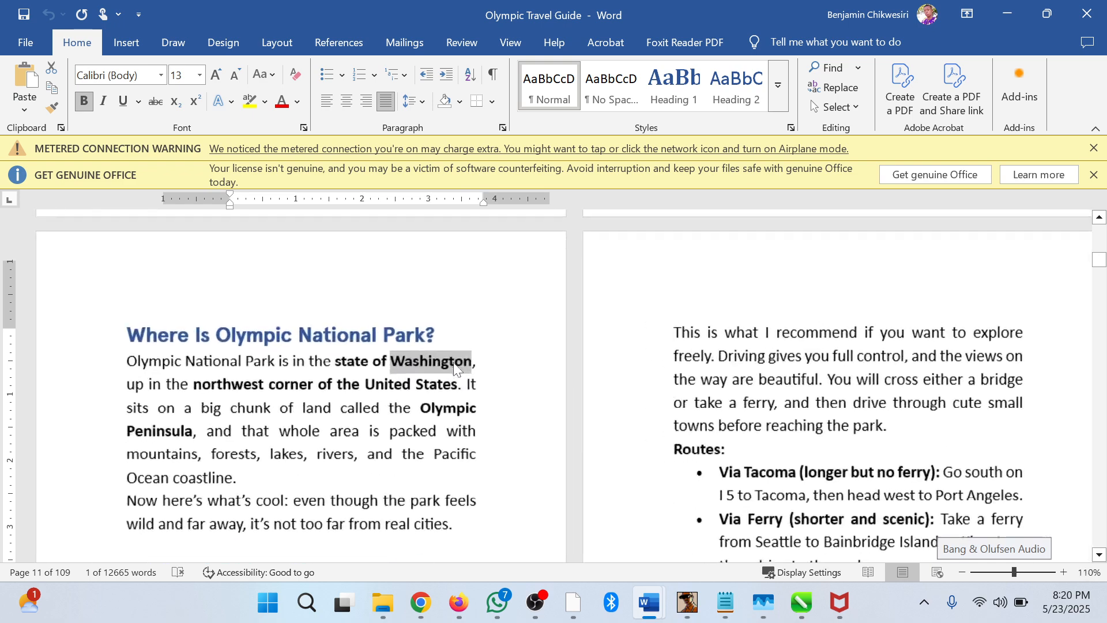
Step: Zoom in on the "Where Is Olympic National Park?" section and reselect the word "Washington" to check it
ctrl+scroll(458, 369, up, 2)
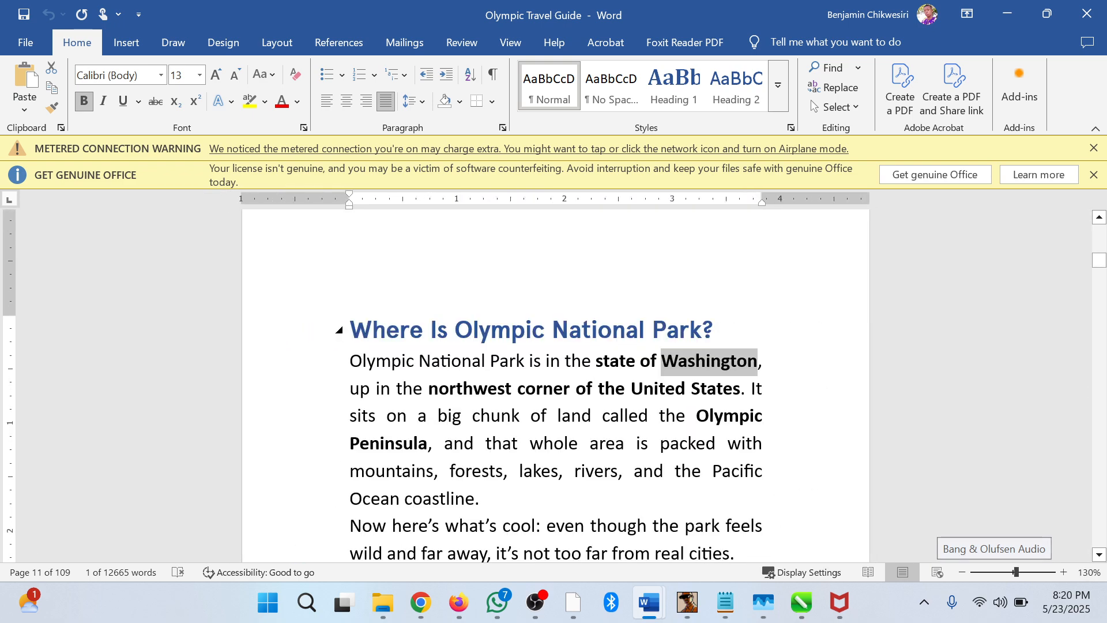
click(698, 361)
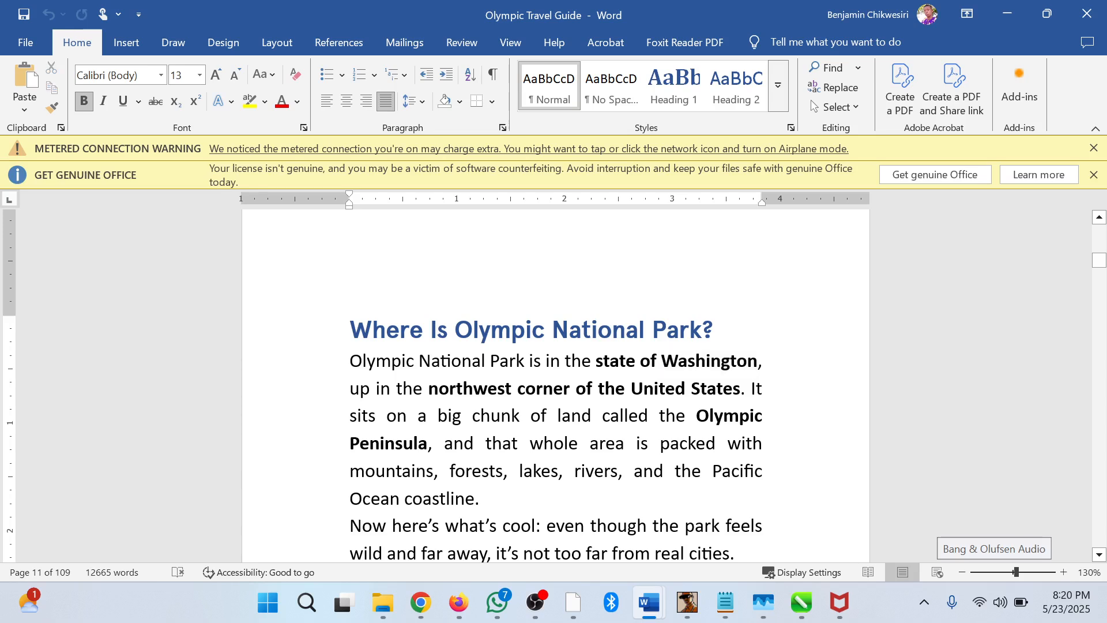
key(ctrl+Right)
key(shift+Left)
key(shift+Left)
key(shift+Left)
key(shift+Left)
key(shift+Left)
key(shift+Left)
key(shift+Left)
key(shift+Left)
key(shift+Left)
key(shift+Left)
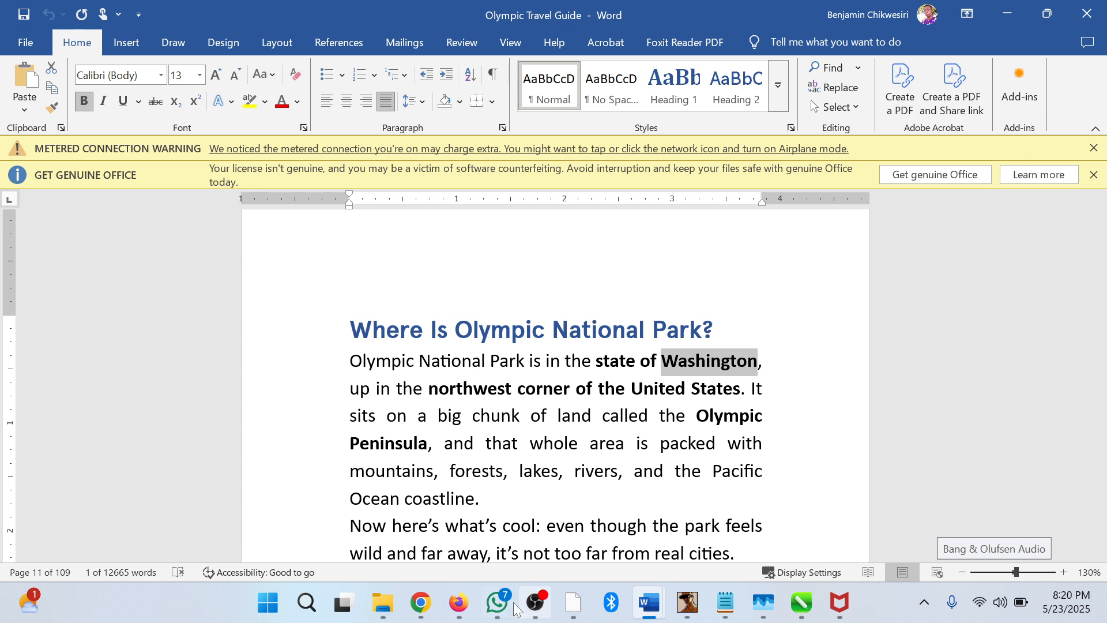
Step: Switch to the KDP eBook details page in the browser and enter "Washington travel guide." as the seventh keyword
mouse_move(513, 610)
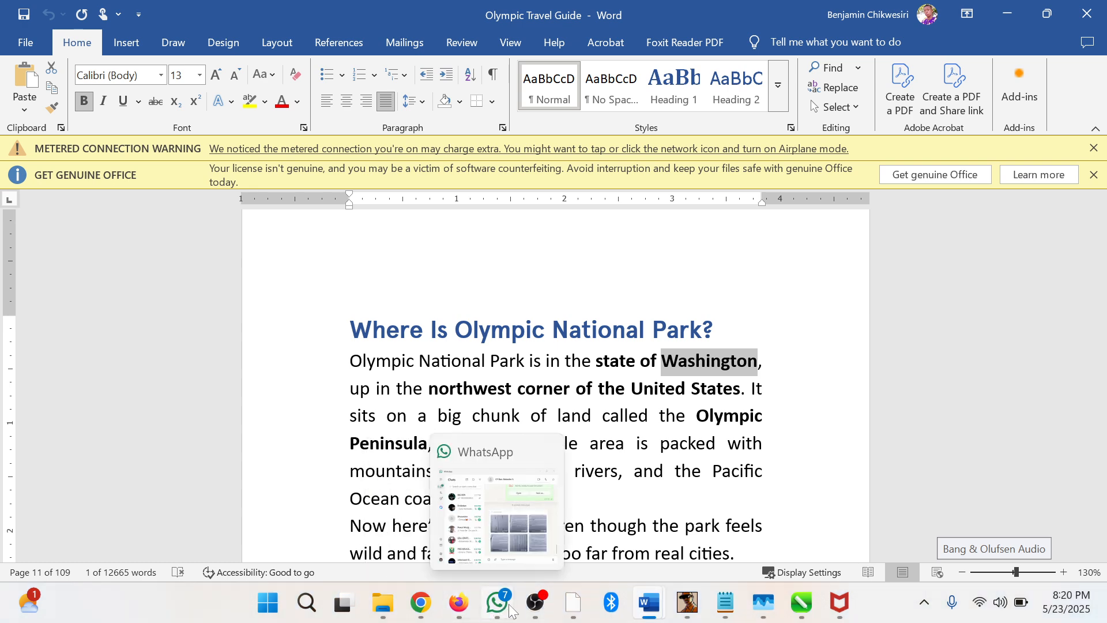
click(573, 603)
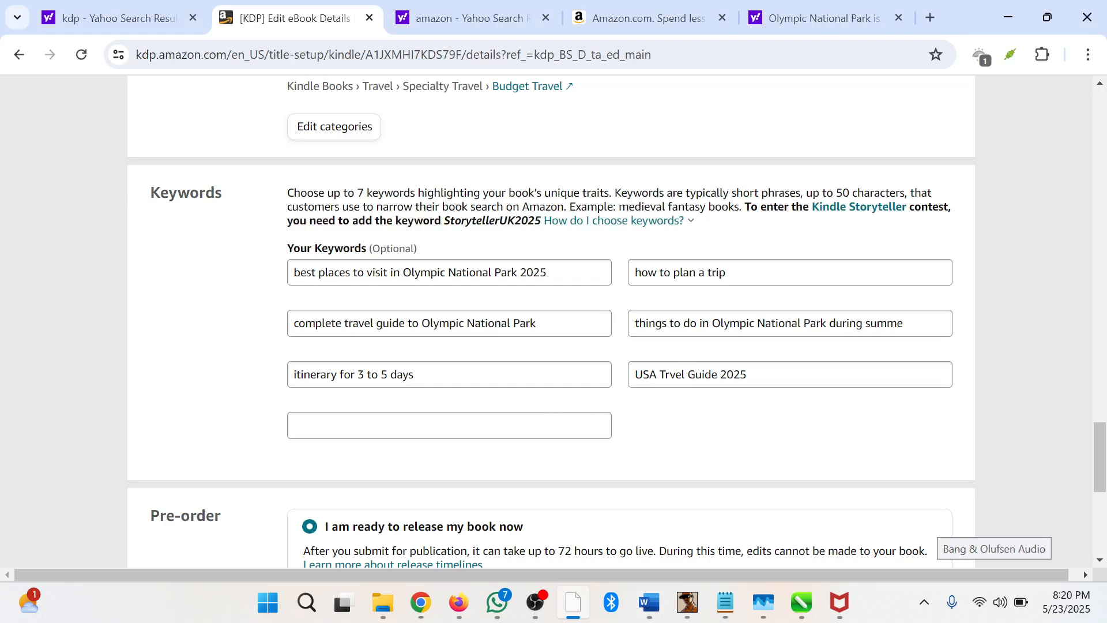
click(560, 418)
text(Washington)
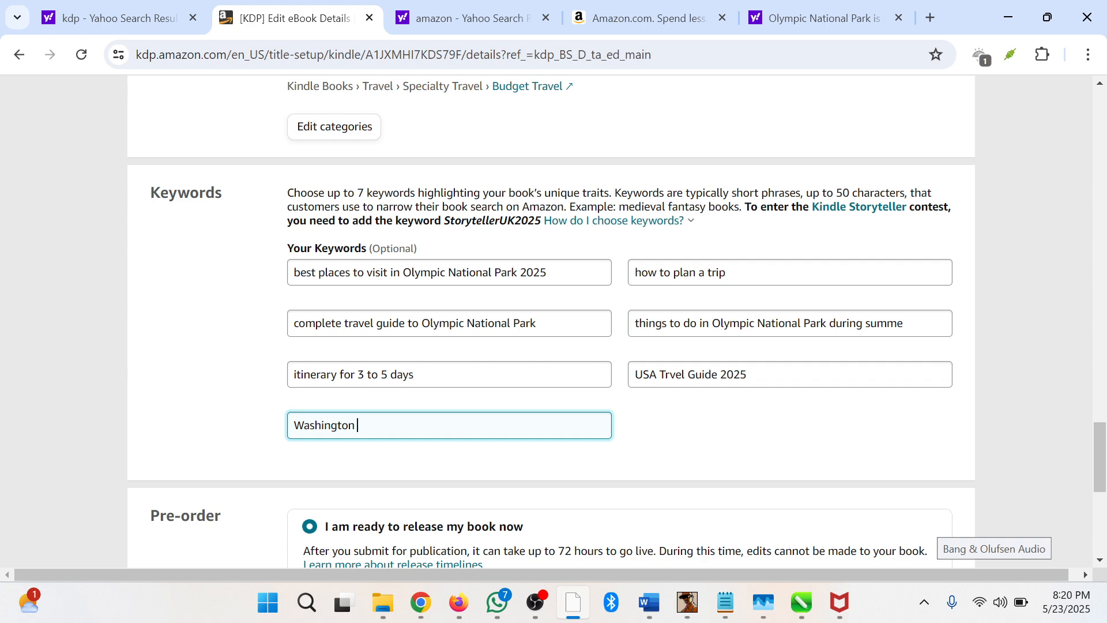
text( travel guide)
scroll(582, 408, down, 2)
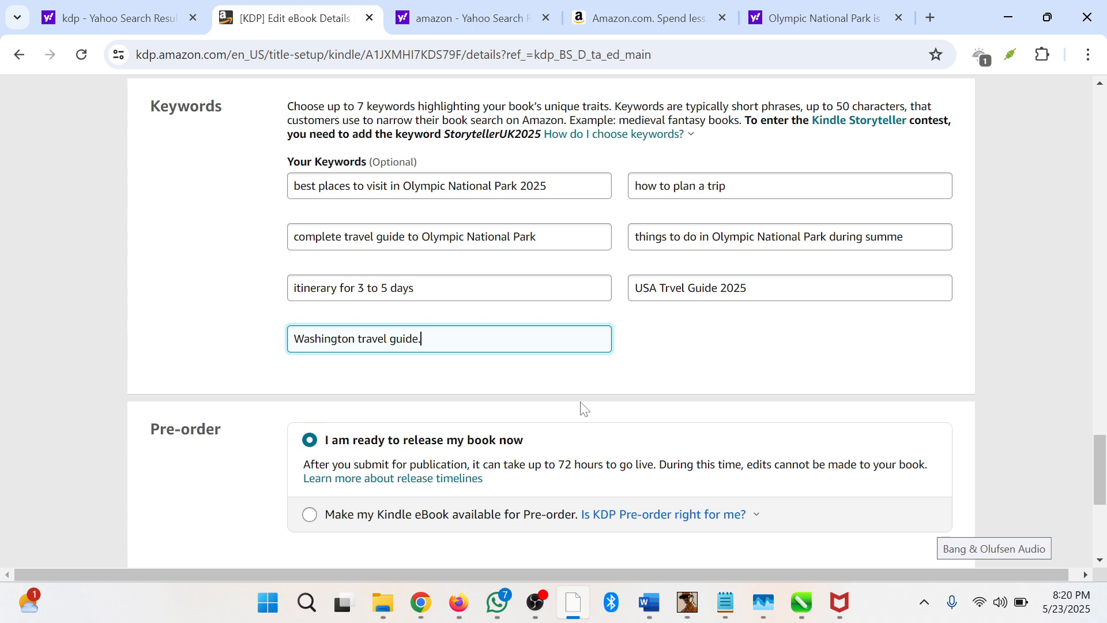
scroll(504, 346, down, 3)
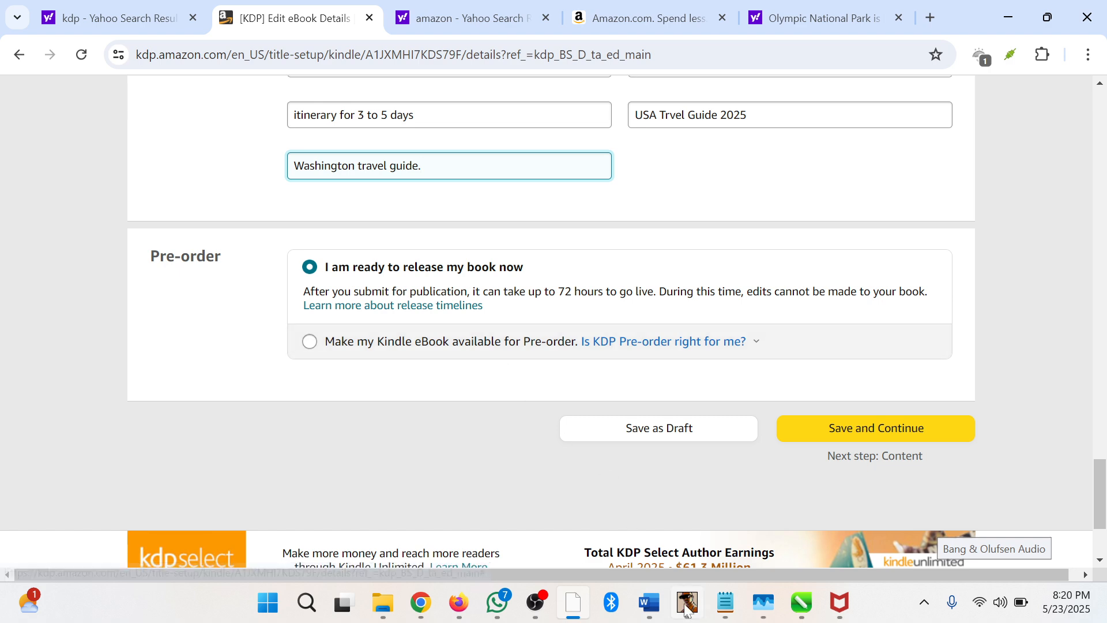
Step: Switch back to the Olympic Travel Guide document in Word and review its title, copyright and dedication pages
click(654, 604)
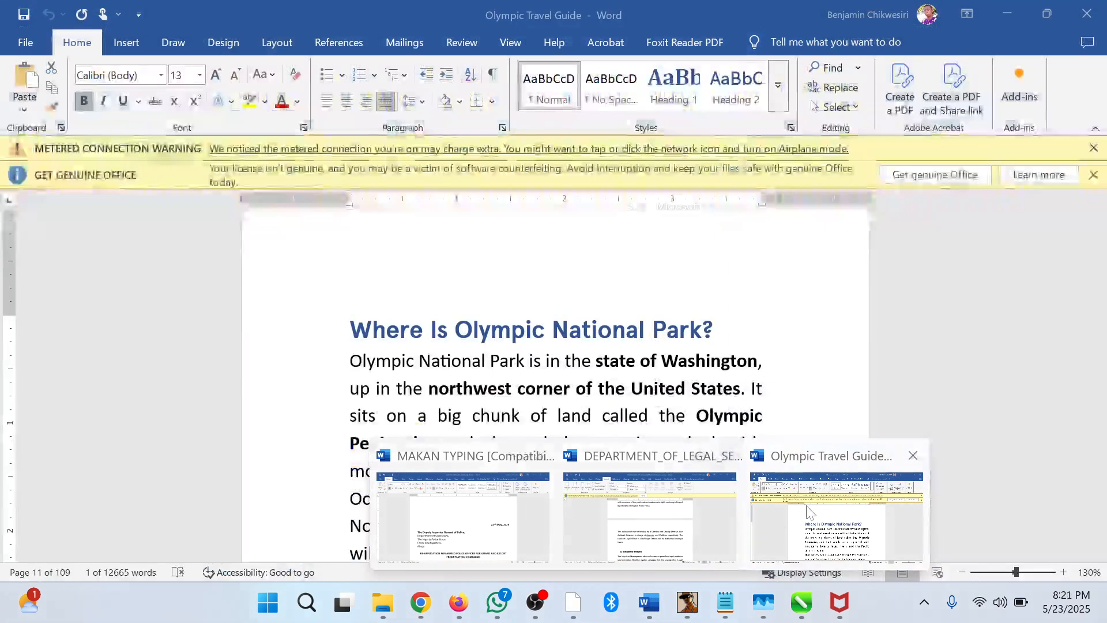
click(810, 512)
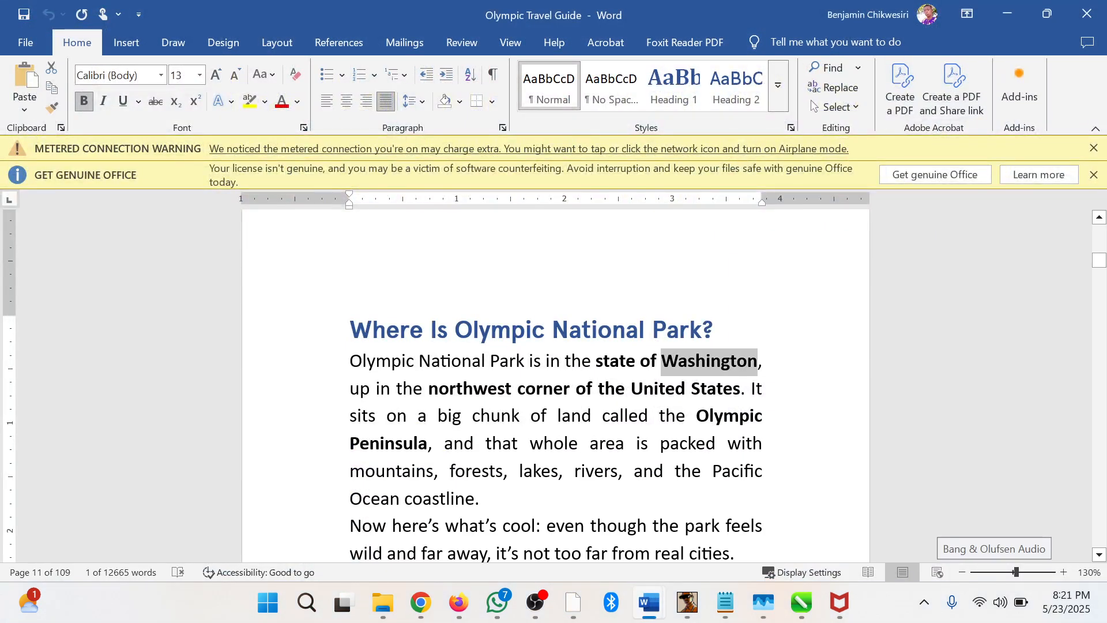
click(552, 283)
scroll(552, 283, down, 6)
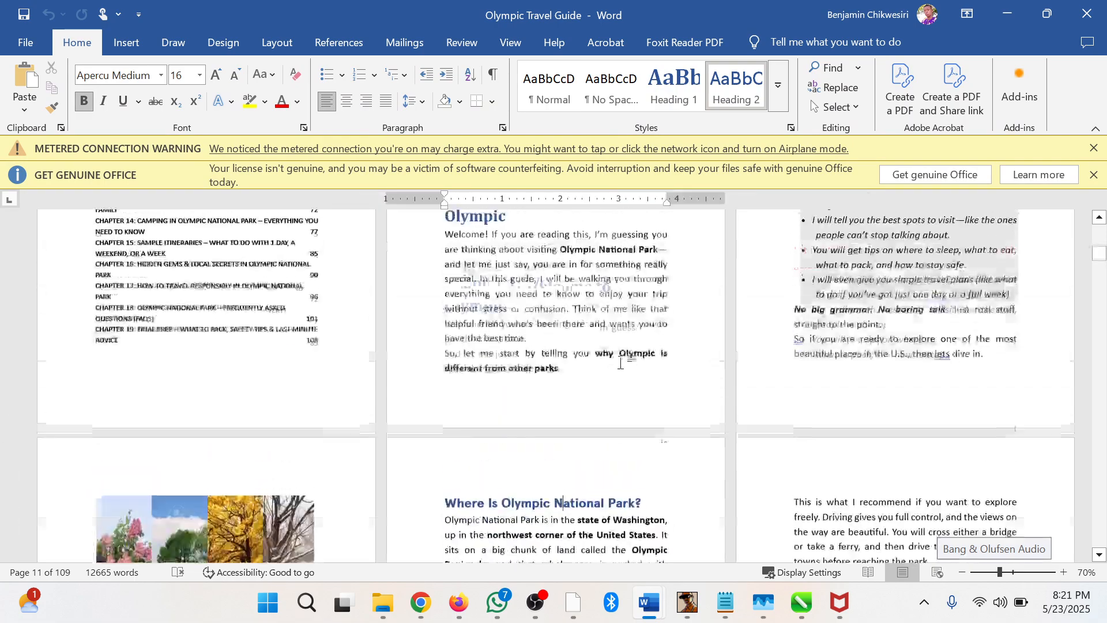
drag(1104, 252, 1104, 229)
scroll(616, 363, down, 3)
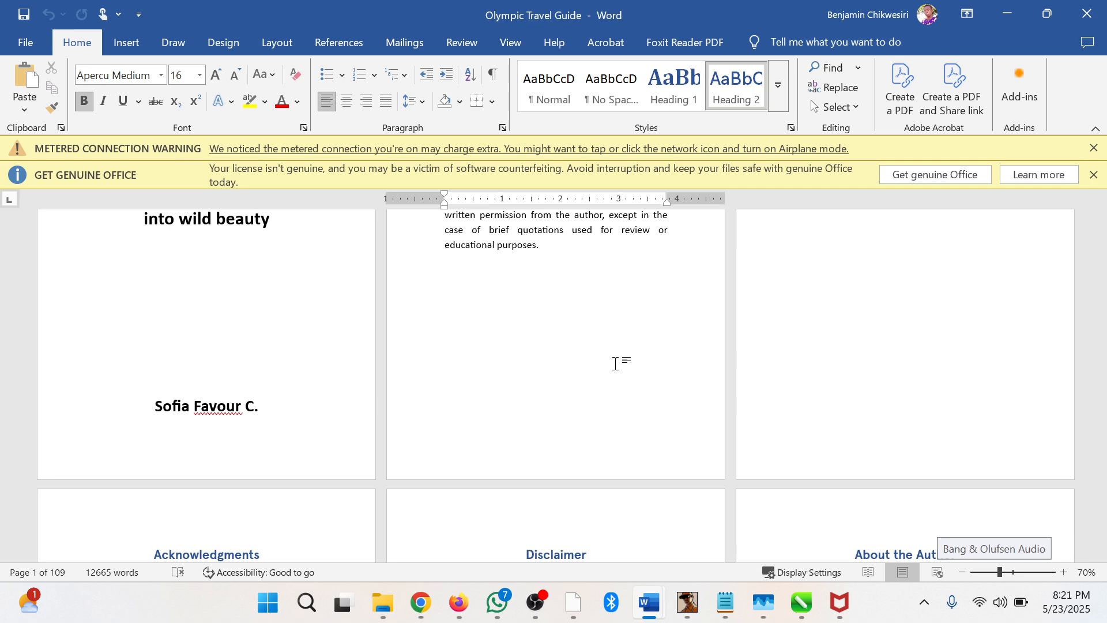
scroll(615, 363, up, 5)
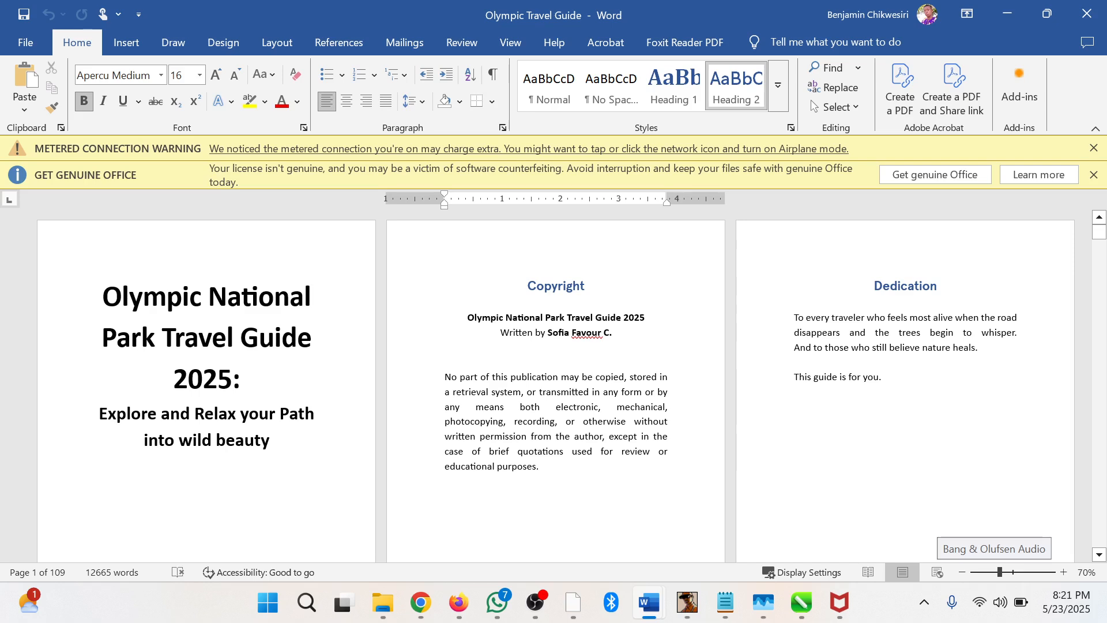
scroll(560, 401, down, 4)
scroll(559, 400, up, 4)
scroll(561, 400, down, 4)
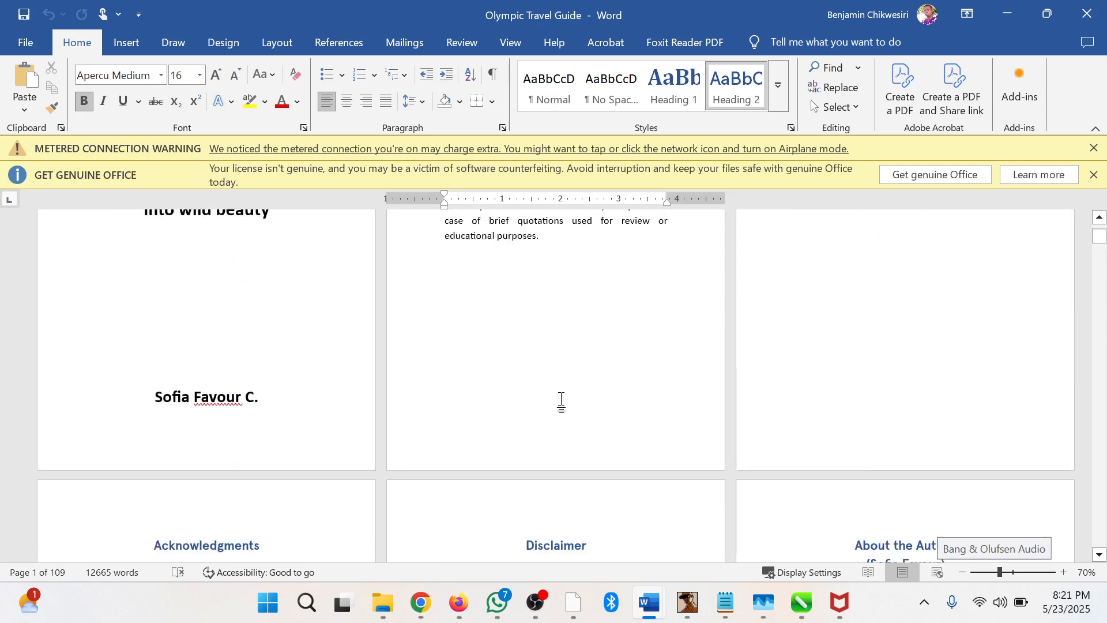
Step: Skim the manuscript from the table of contents through the chapters to the "End of Book" section
scroll(561, 400, down, 10)
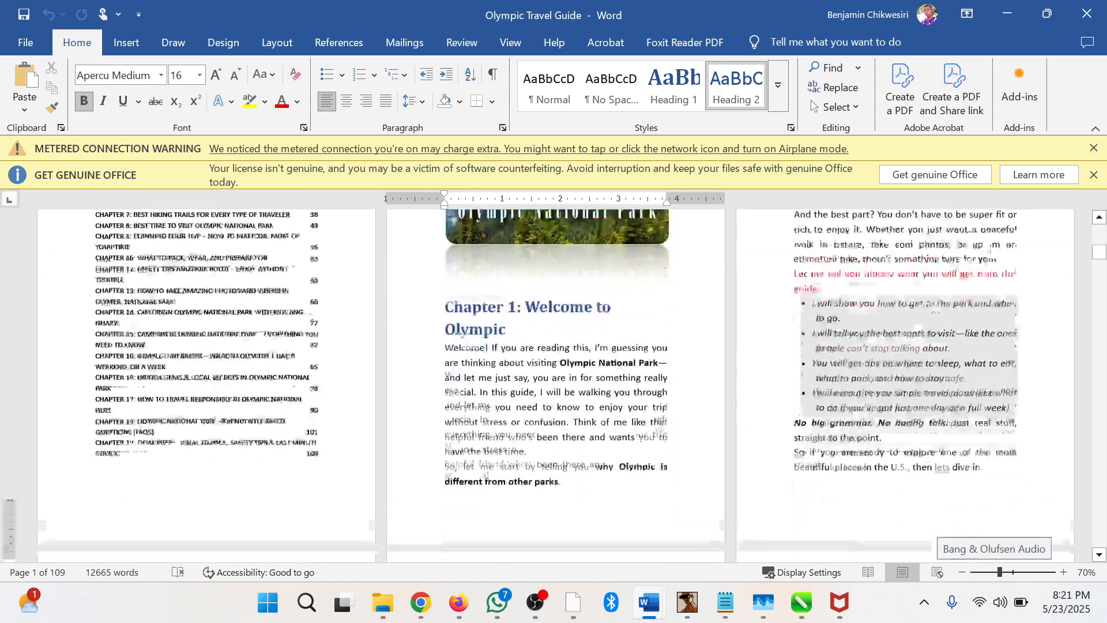
scroll(561, 399, down, 10)
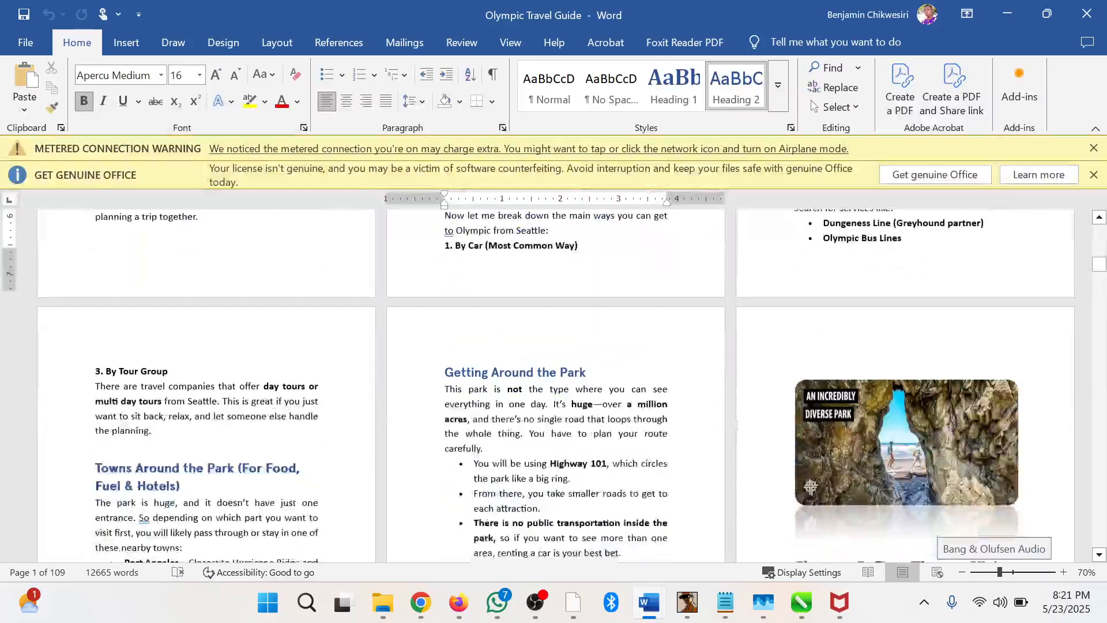
scroll(561, 400, down, 10)
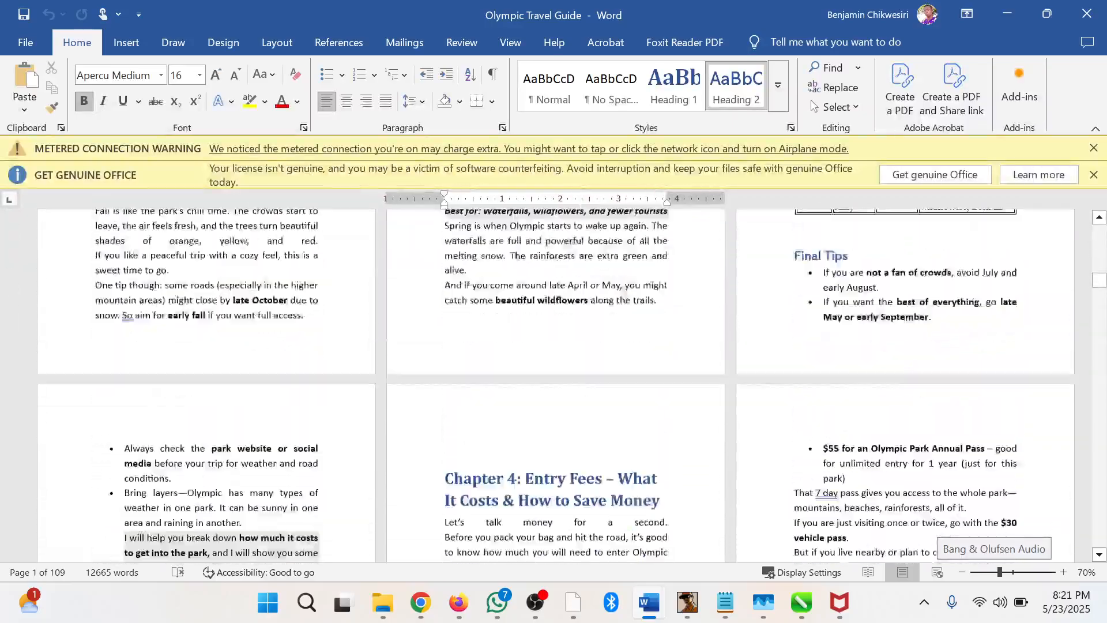
scroll(561, 400, down, 10)
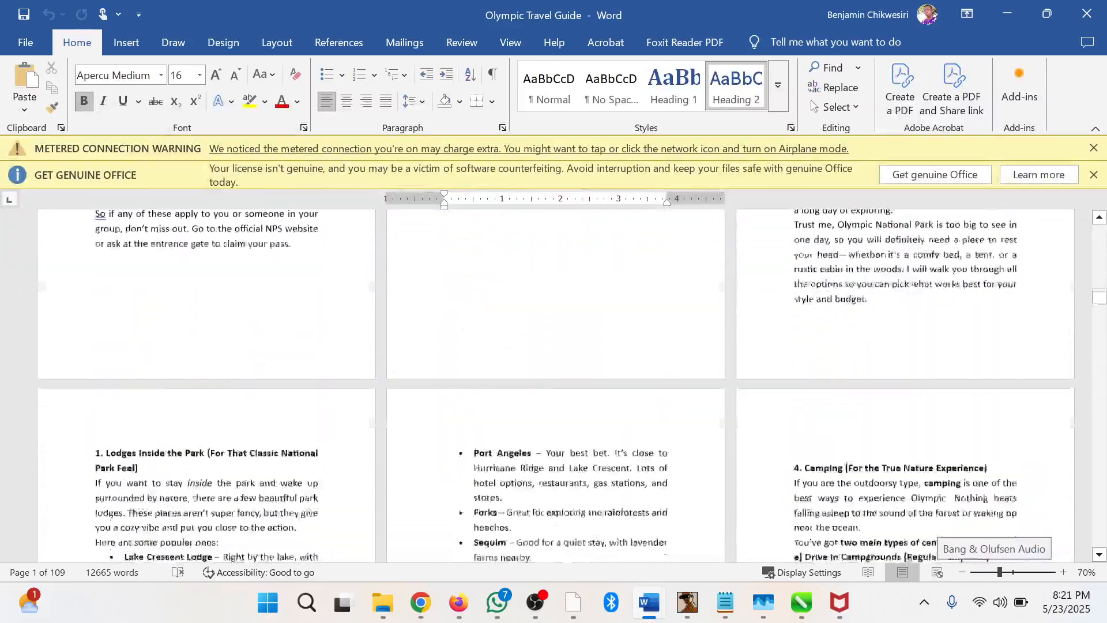
scroll(556, 387, down, 8)
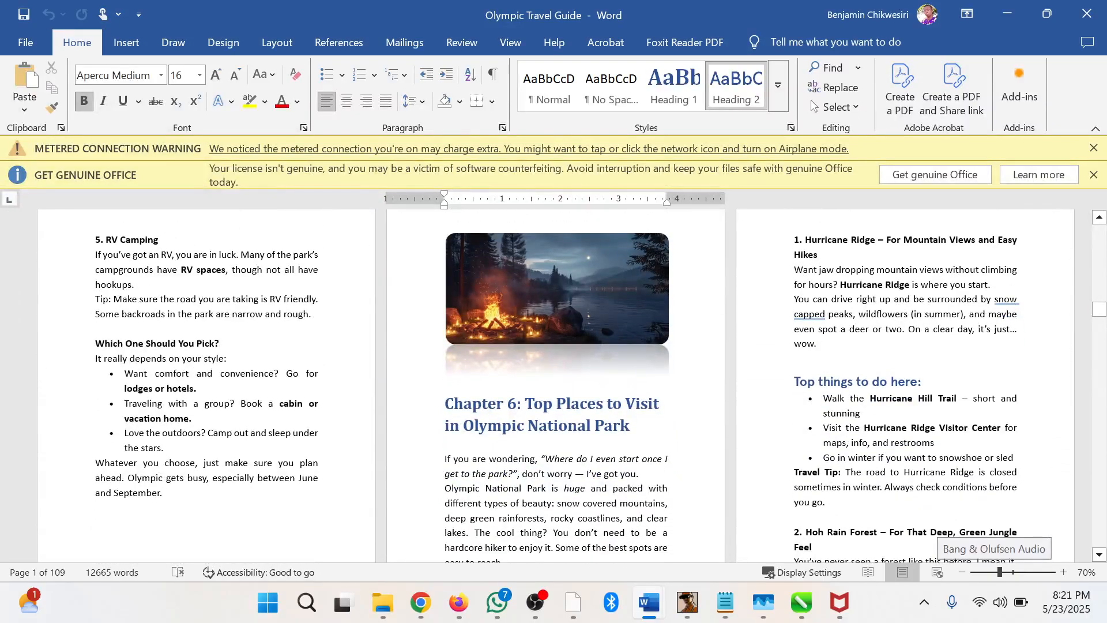
drag(1100, 314, 1100, 552)
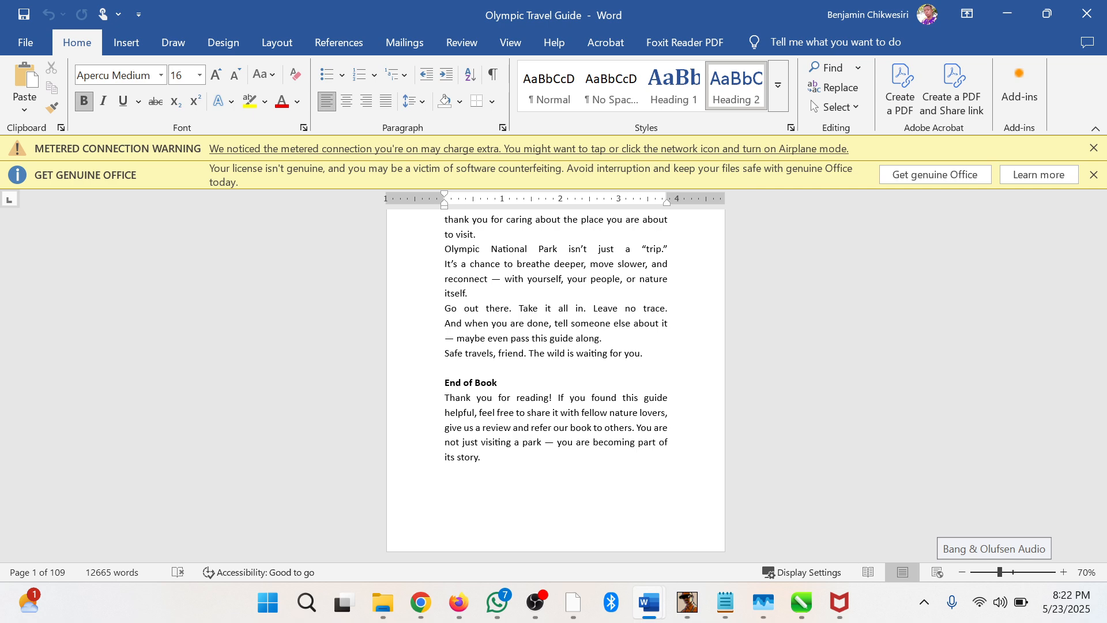
Step: Switch to the KDP page in the browser and recheck the eBook details from the book title to the pre-order choice
click(573, 603)
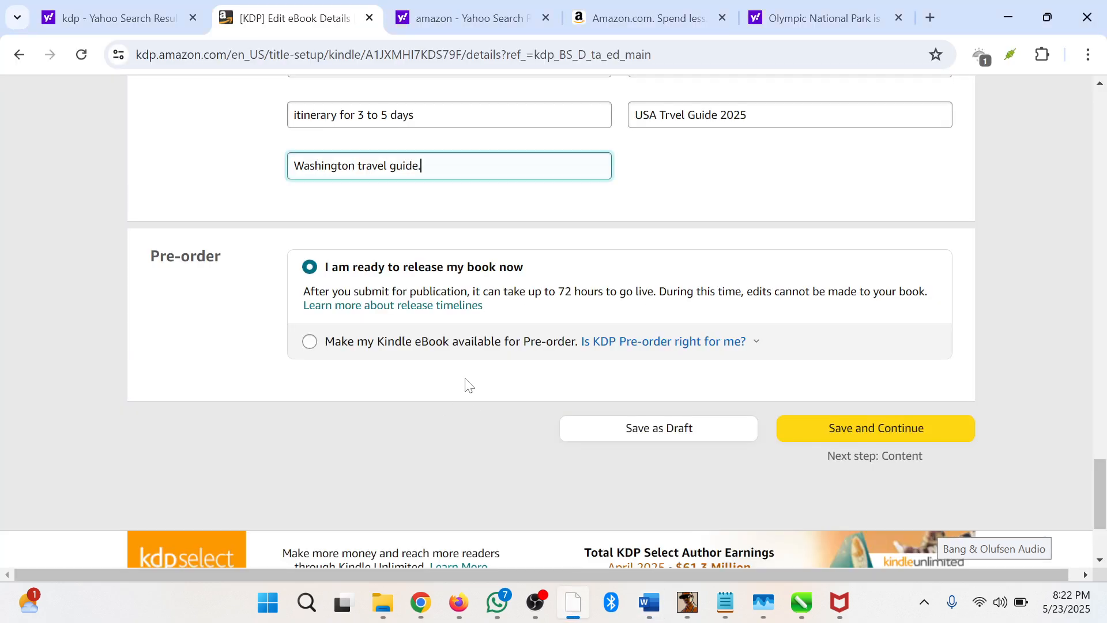
scroll(460, 338, up, 20)
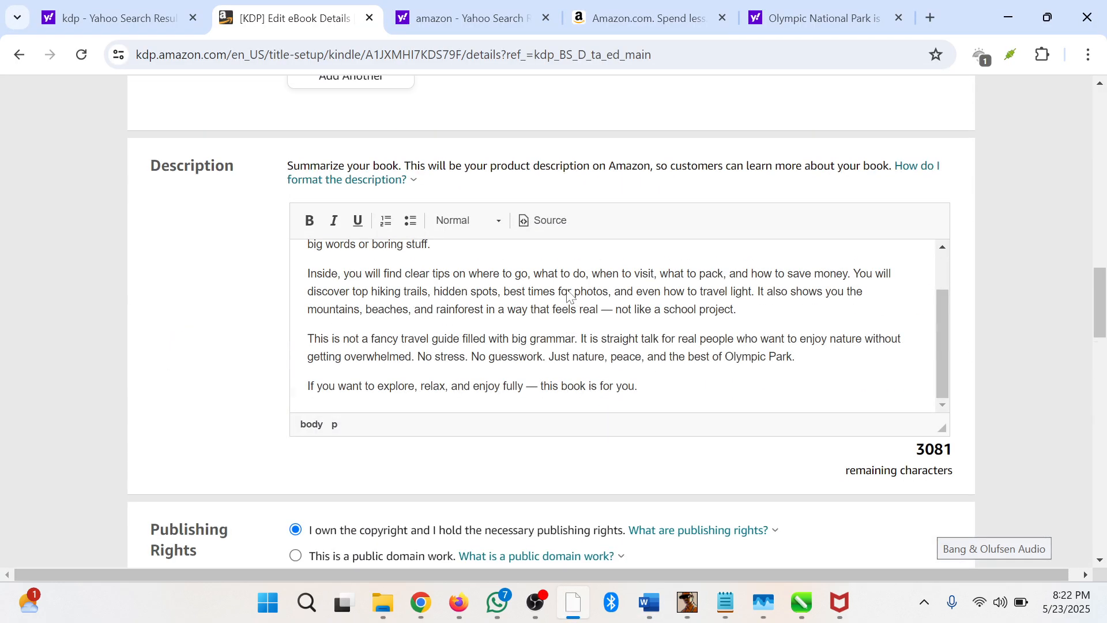
scroll(569, 296, up, 20)
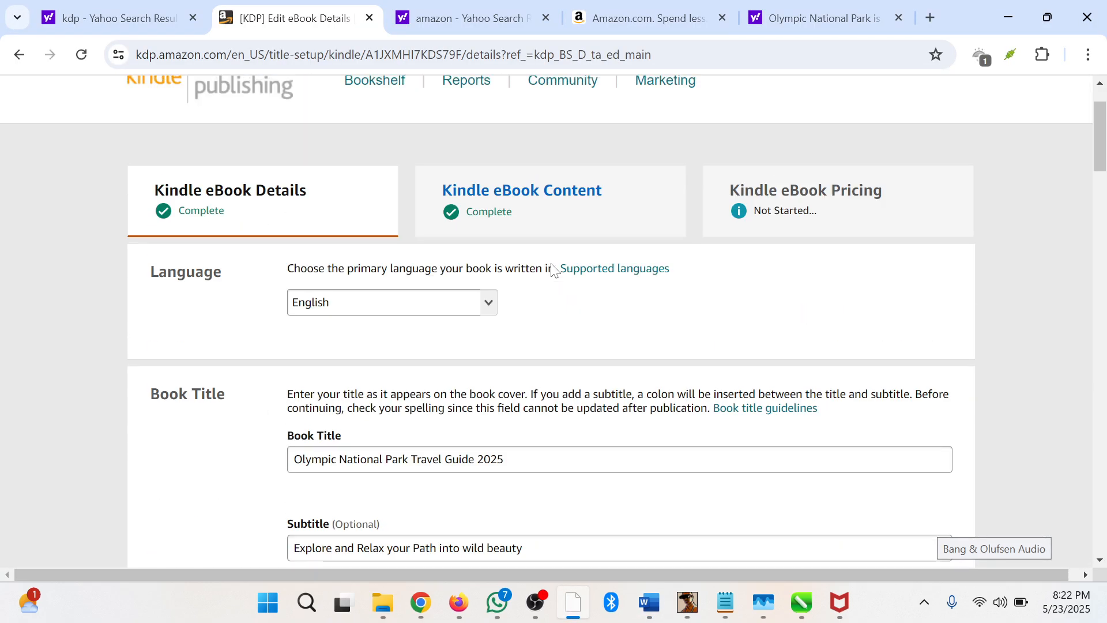
scroll(545, 419, down, 15)
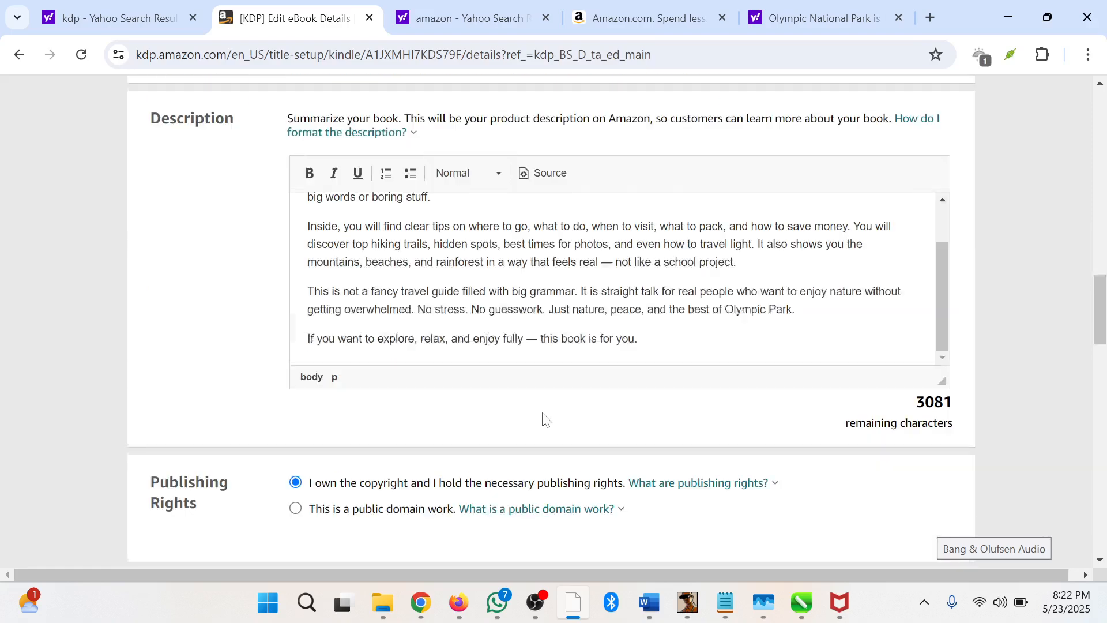
scroll(544, 419, down, 3)
scroll(469, 213, up, 2)
scroll(492, 254, down, 3)
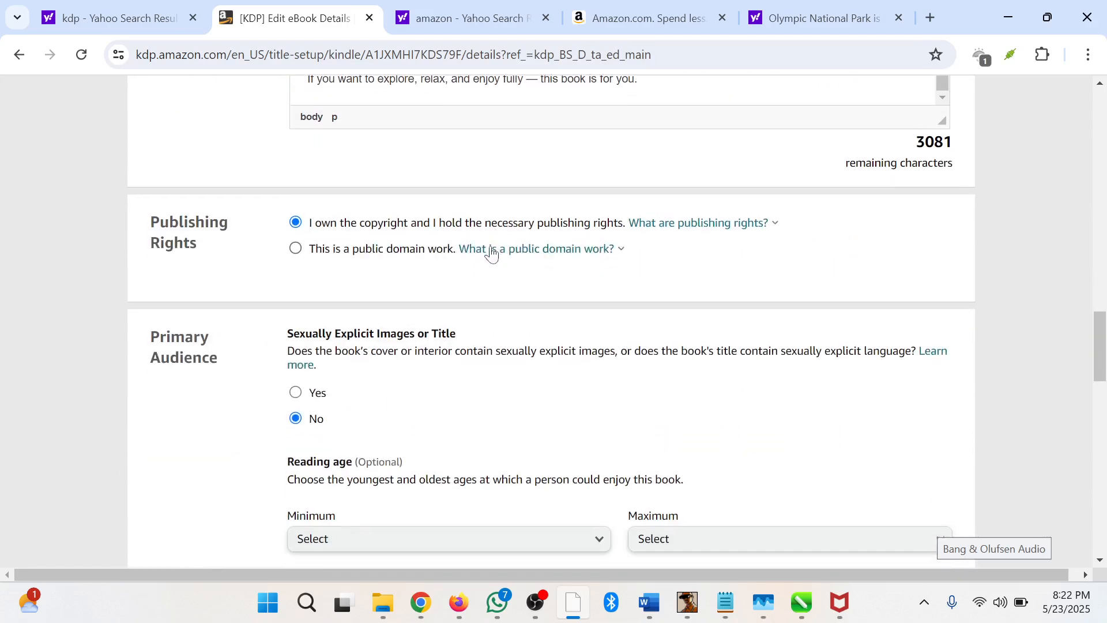
scroll(491, 254, down, 15)
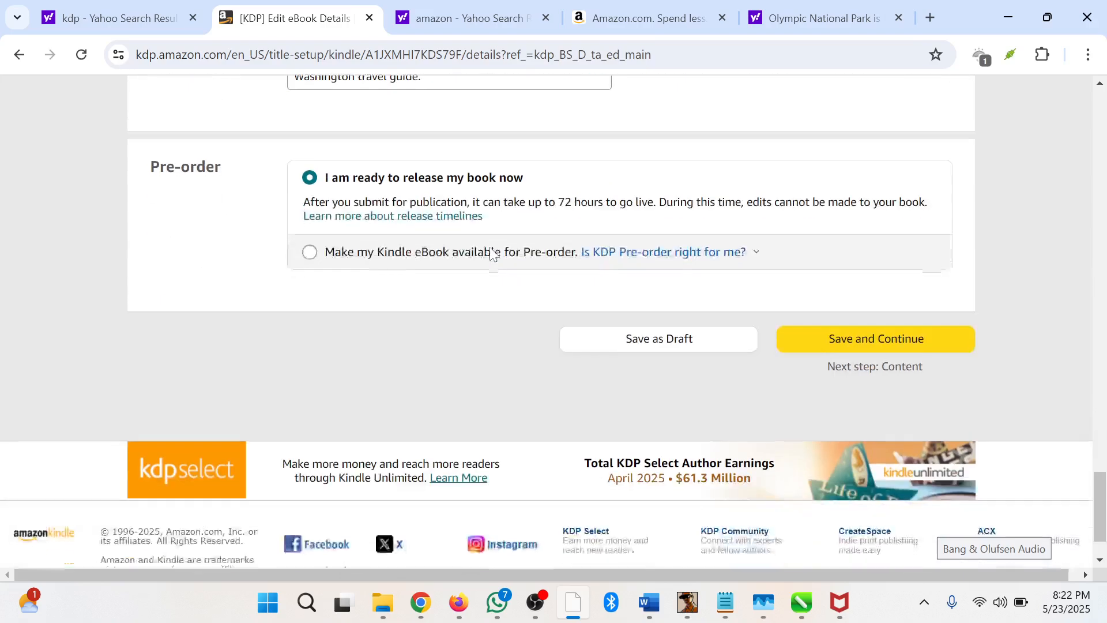
Step: Save the eBook details, continue to the Kindle eBook Content page, and review the uploaded manuscript and cover
click(843, 262)
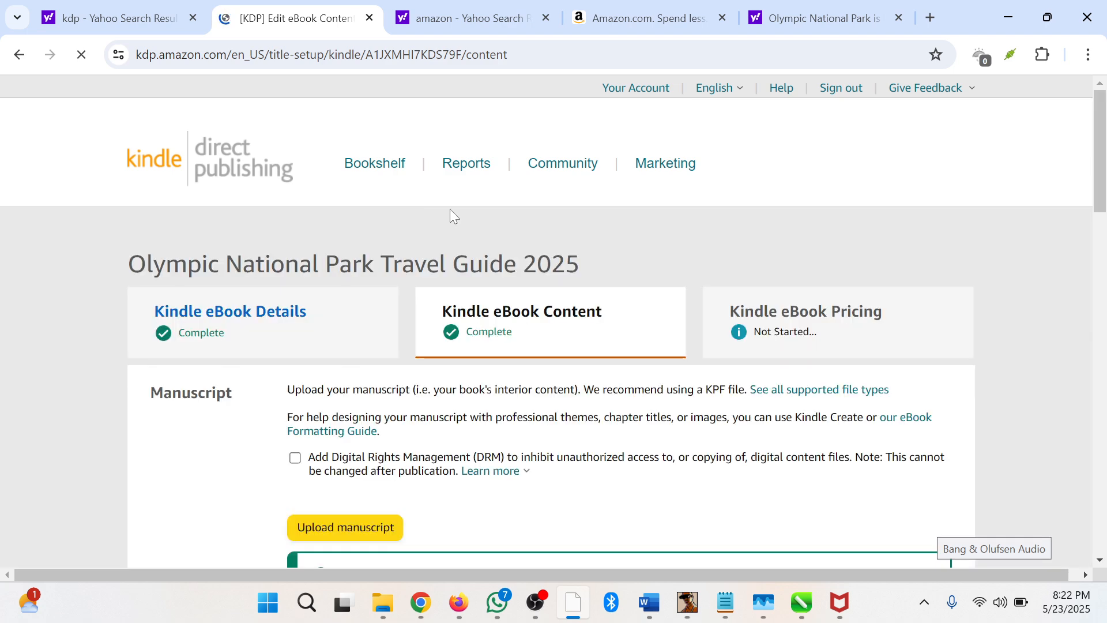
scroll(431, 327, down, 3)
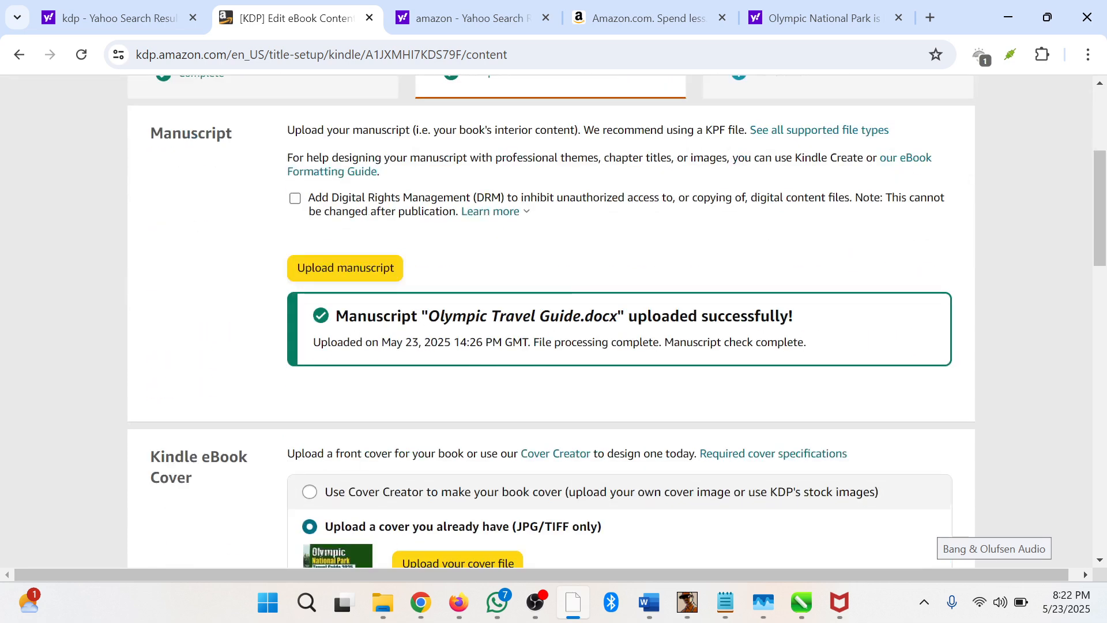
scroll(336, 288, down, 3)
scroll(337, 285, down, 2)
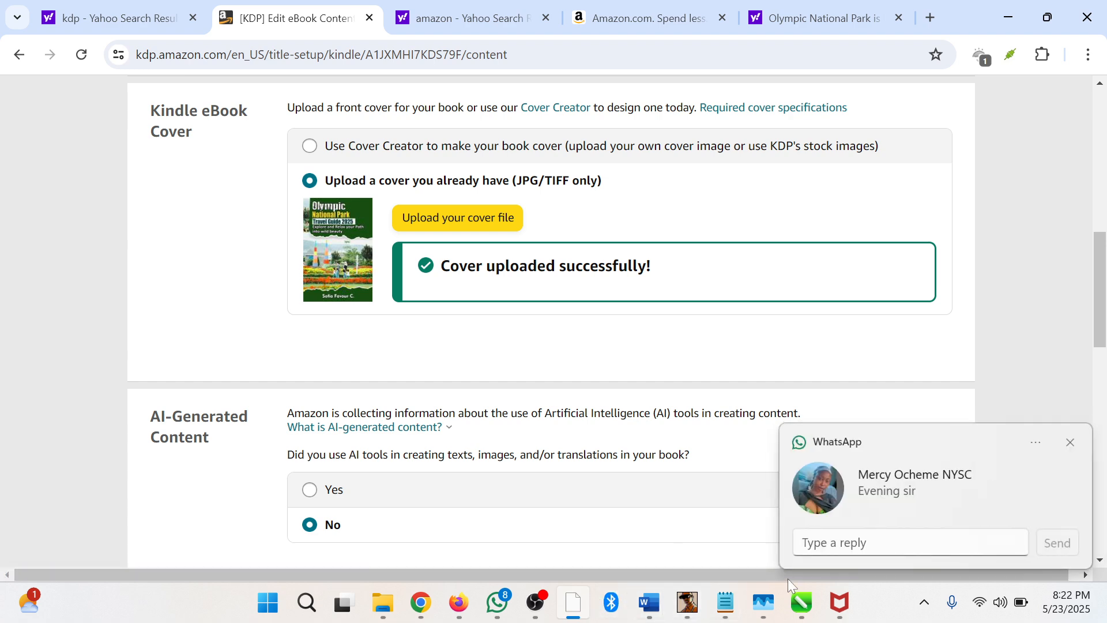
Step: Switch to NEW COVER AMAZON.cdr in CorelDRAW and examine the front cover's title, subtitle and author line
mouse_move(802, 602)
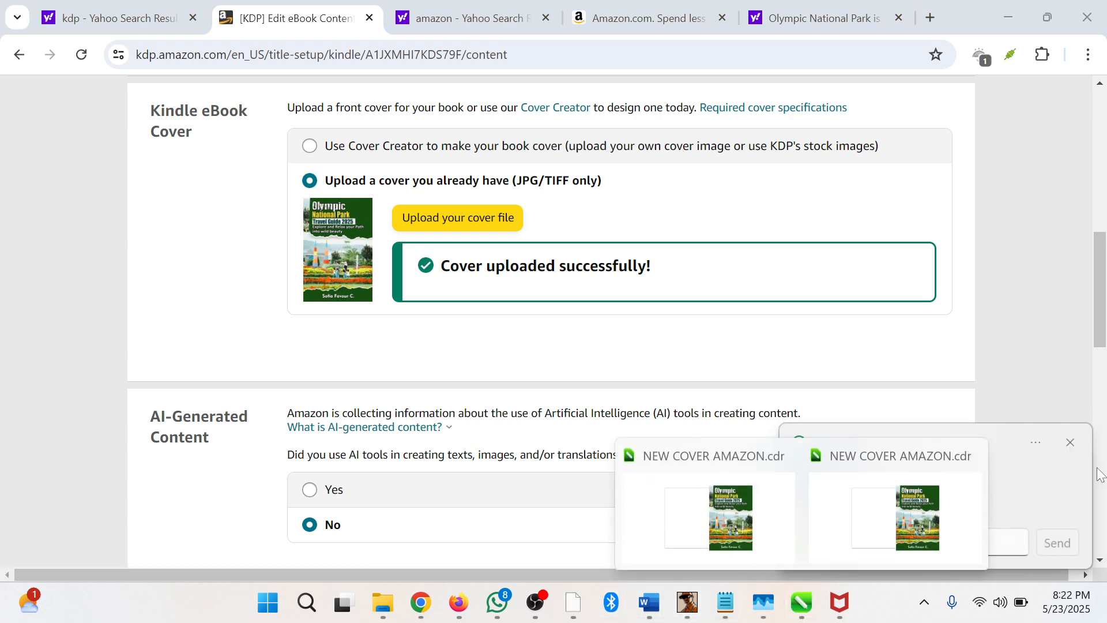
click(919, 497)
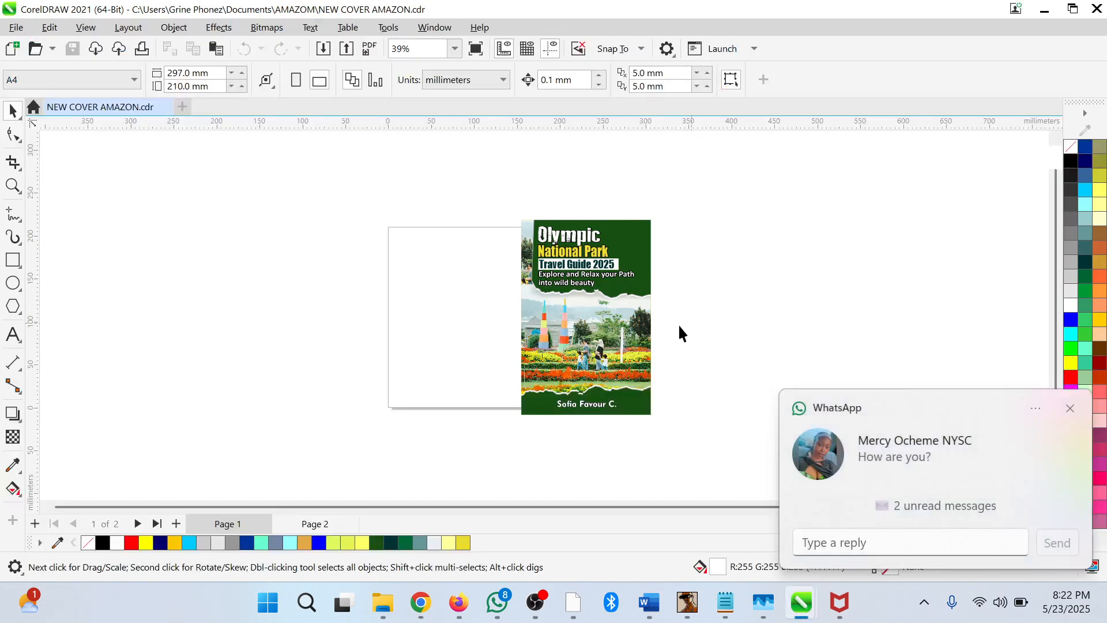
scroll(607, 324, up, 2)
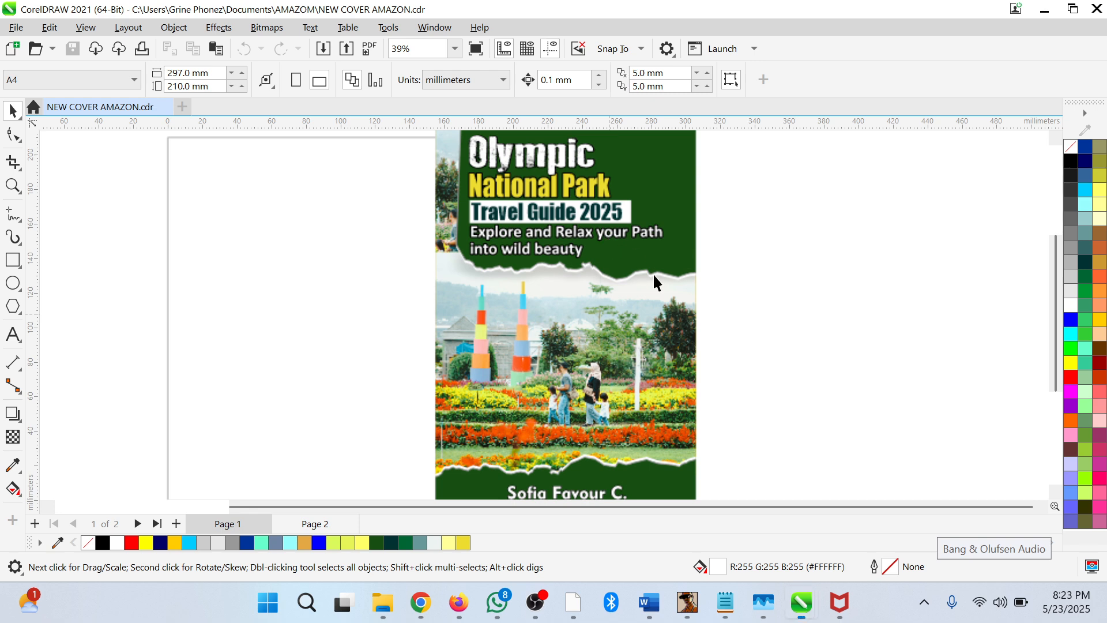
click(622, 239)
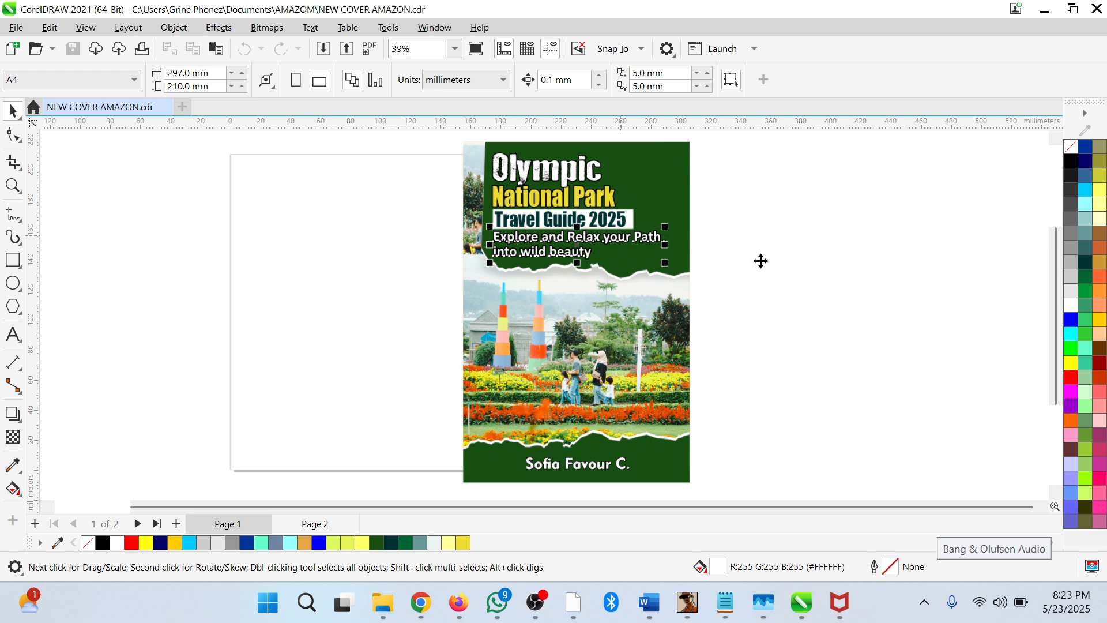
scroll(768, 265, up, 1)
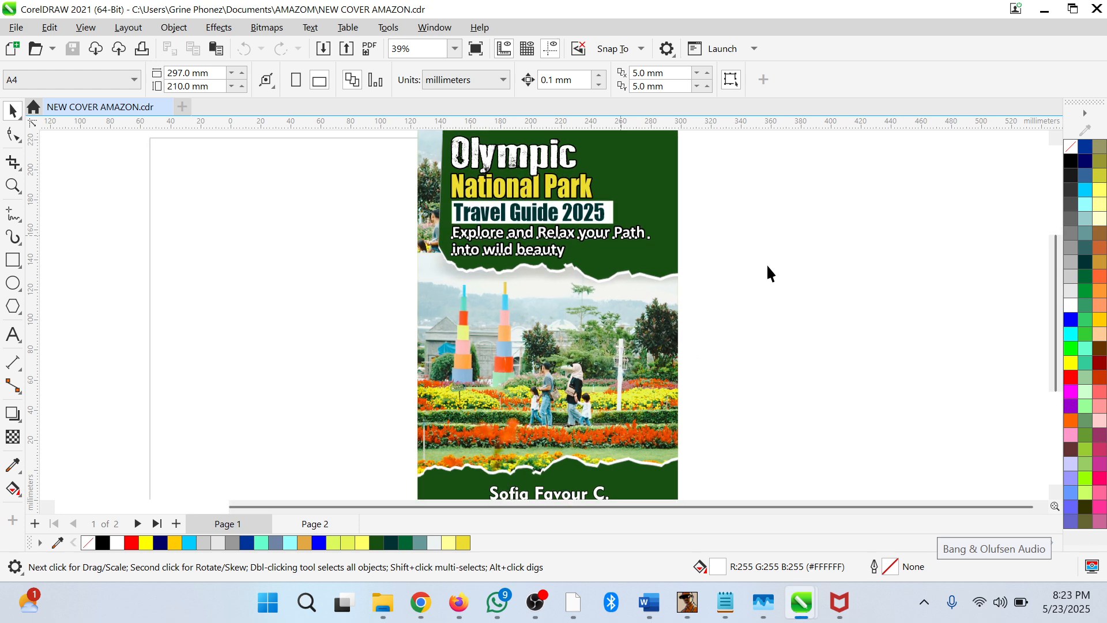
click(766, 265)
scroll(723, 306, down, 2)
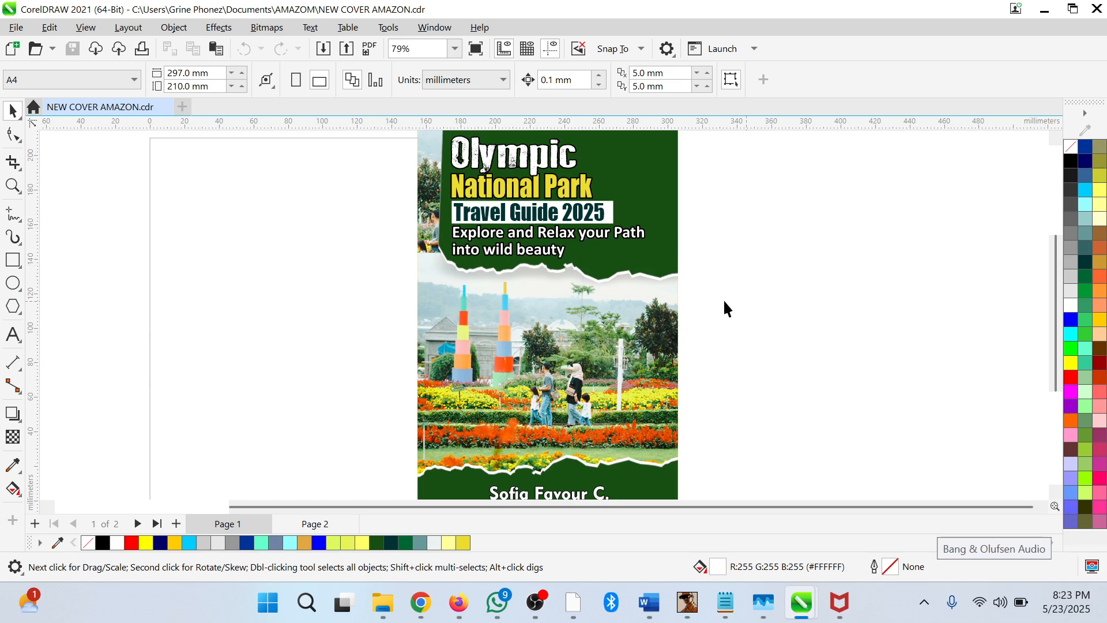
Step: Compare the alternative cover design on Page 2 with the front cover on Page 1 of the cover file
scroll(723, 312, up, 1)
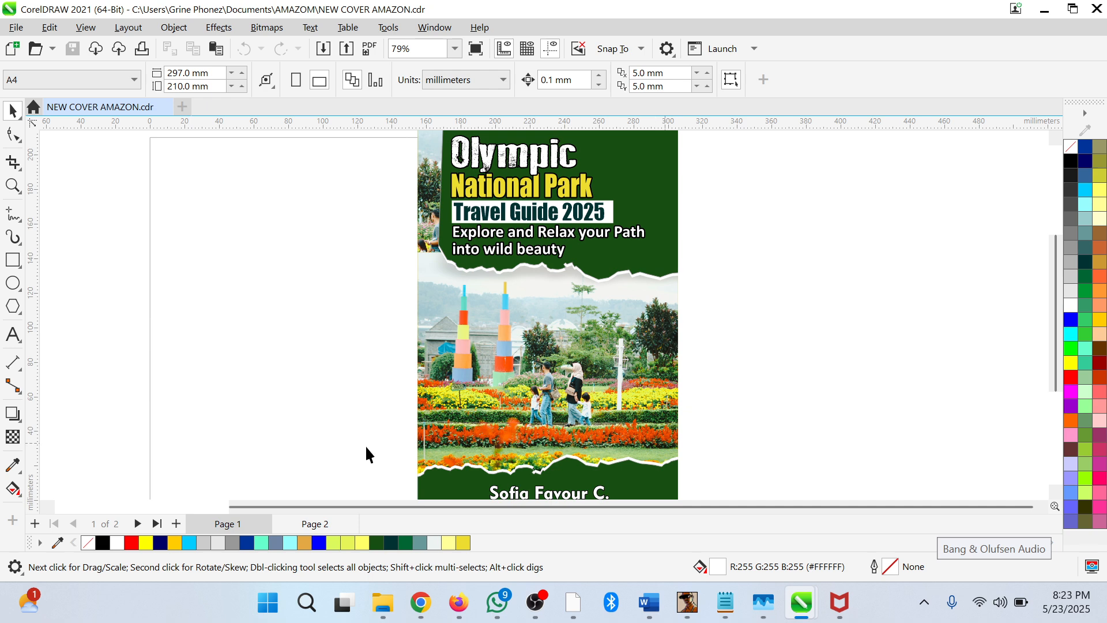
key(Page_Down)
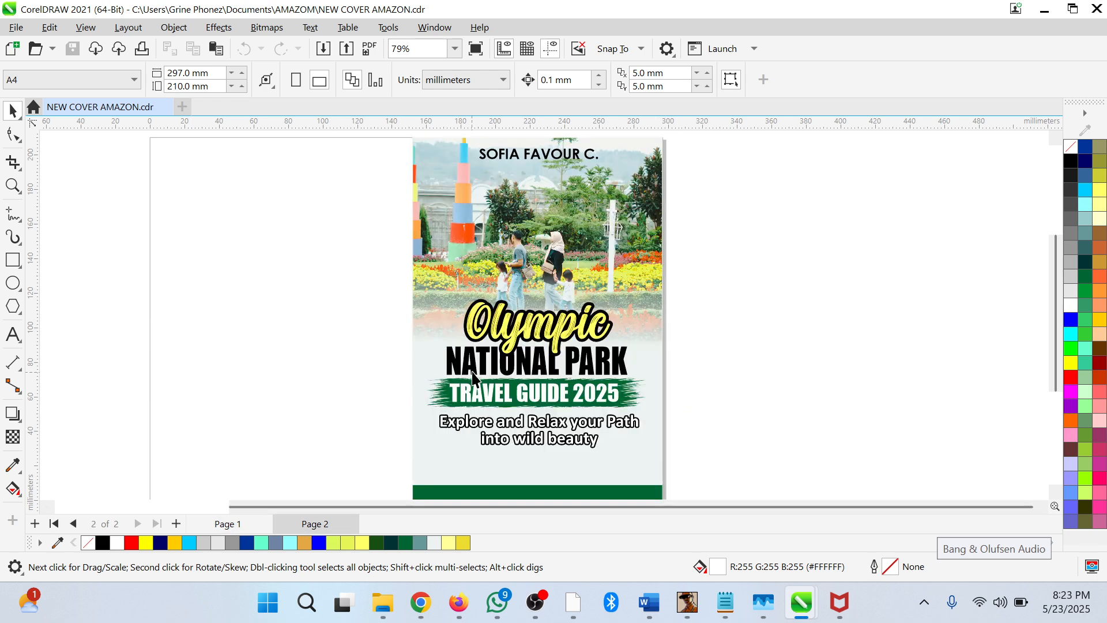
scroll(476, 378, down, 2)
scroll(496, 356, up, 1)
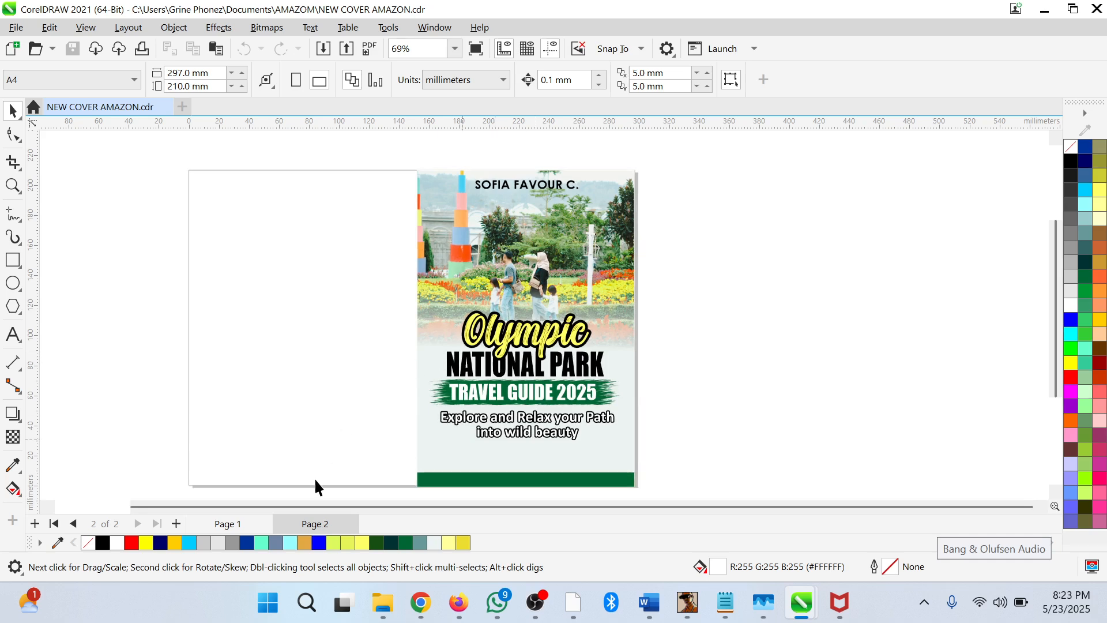
right_click(242, 526)
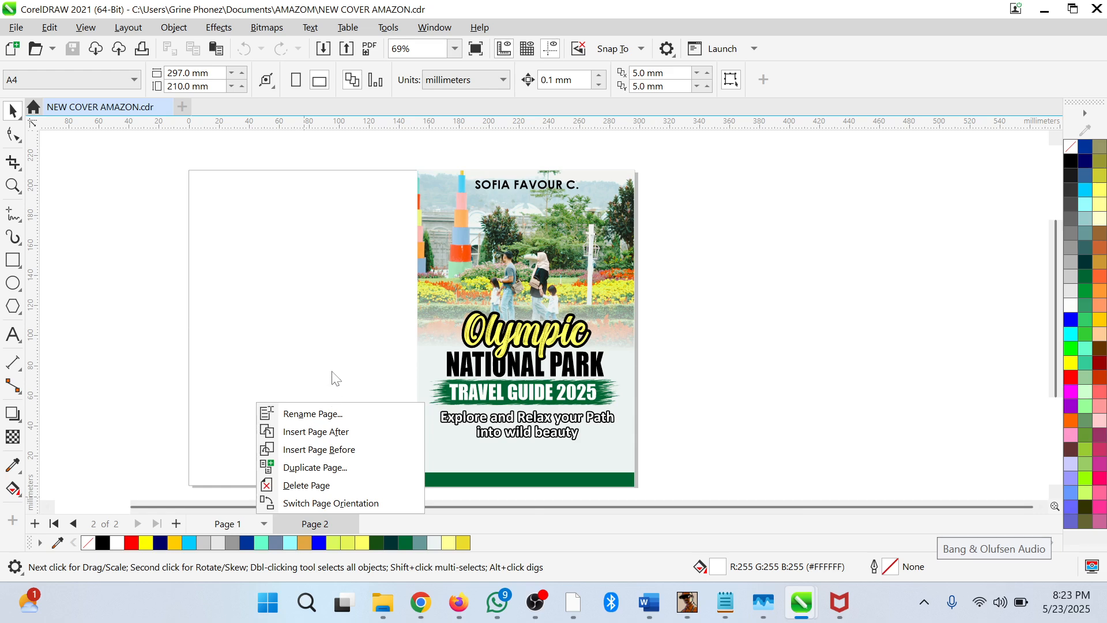
click(347, 340)
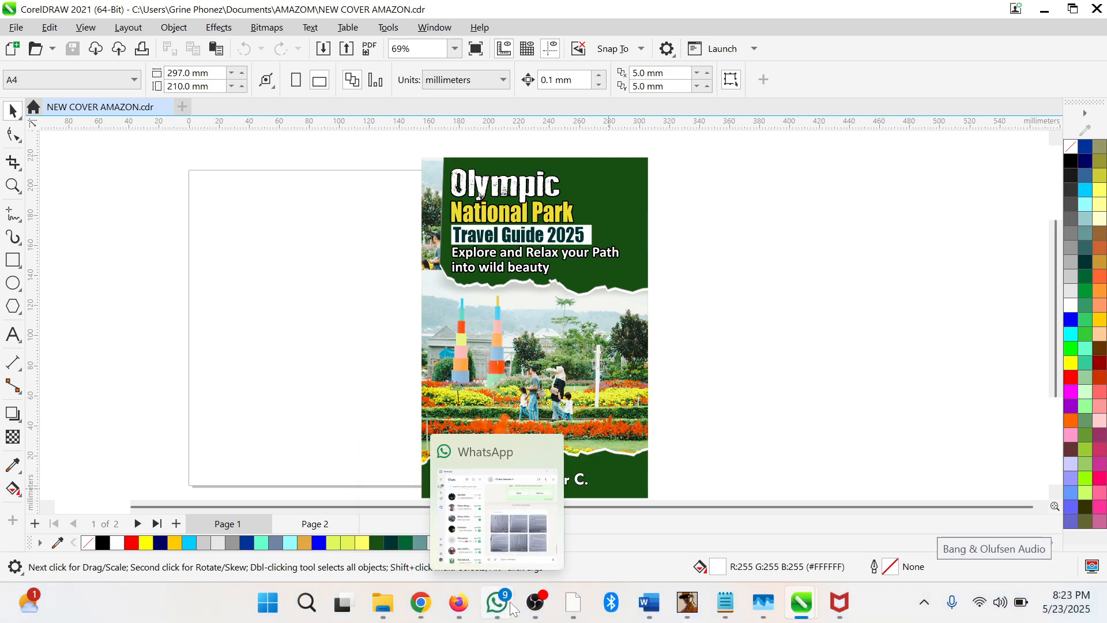
Step: Switch to the KDP page in the browser and recheck the uploaded manuscript, cover, AI-generated content answer and Kindle eBook Preview section
click(574, 603)
scroll(565, 438, up, 2)
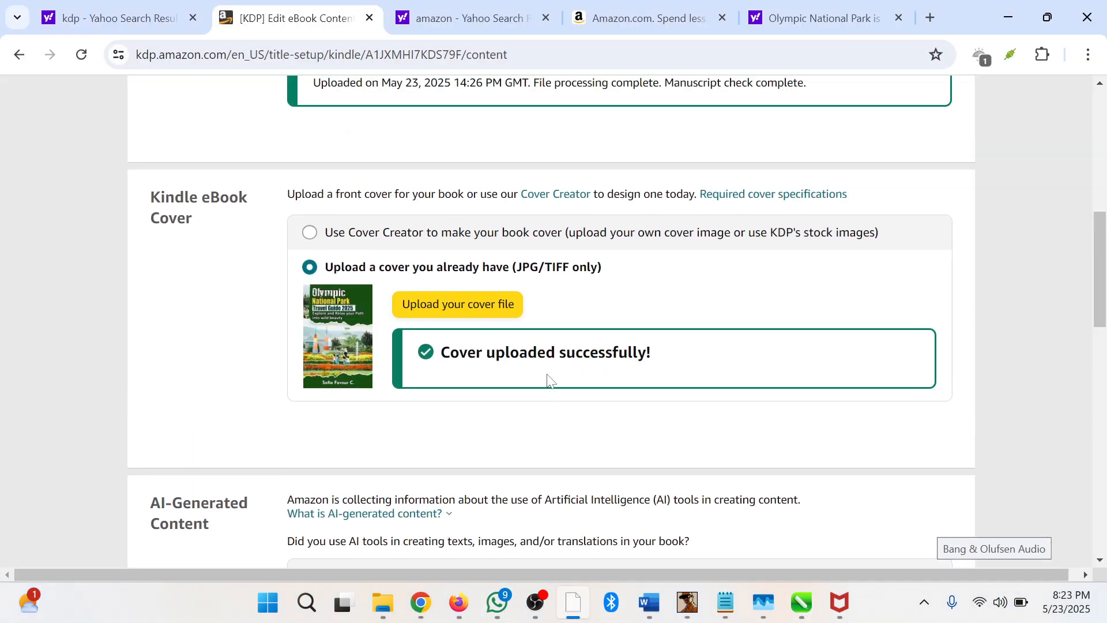
scroll(571, 440, down, 2)
scroll(552, 421, up, 6)
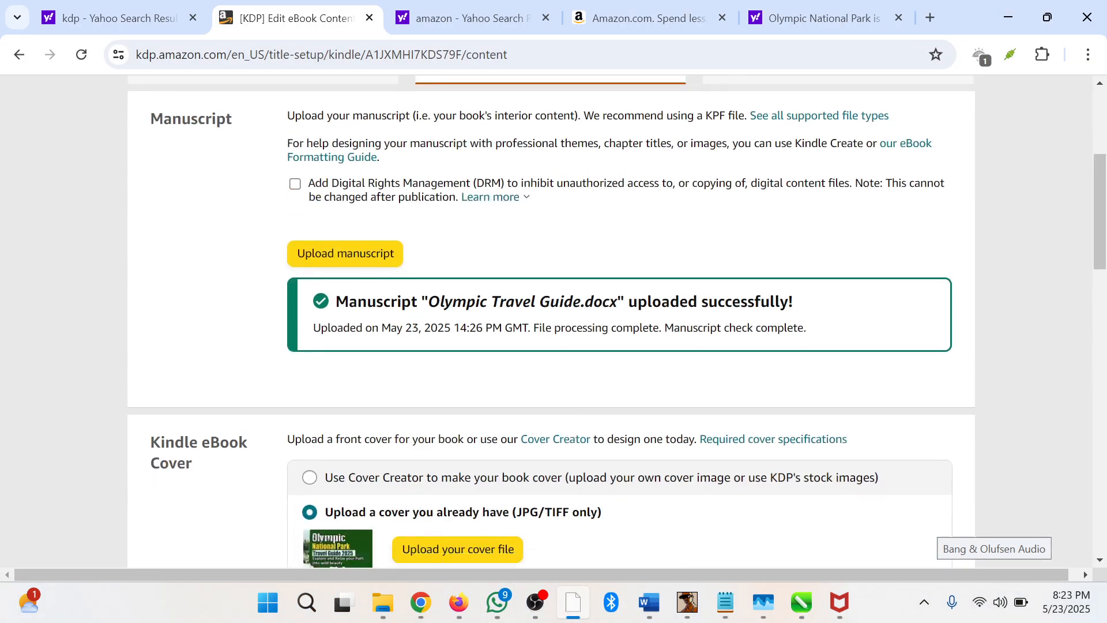
scroll(552, 420, down, 4)
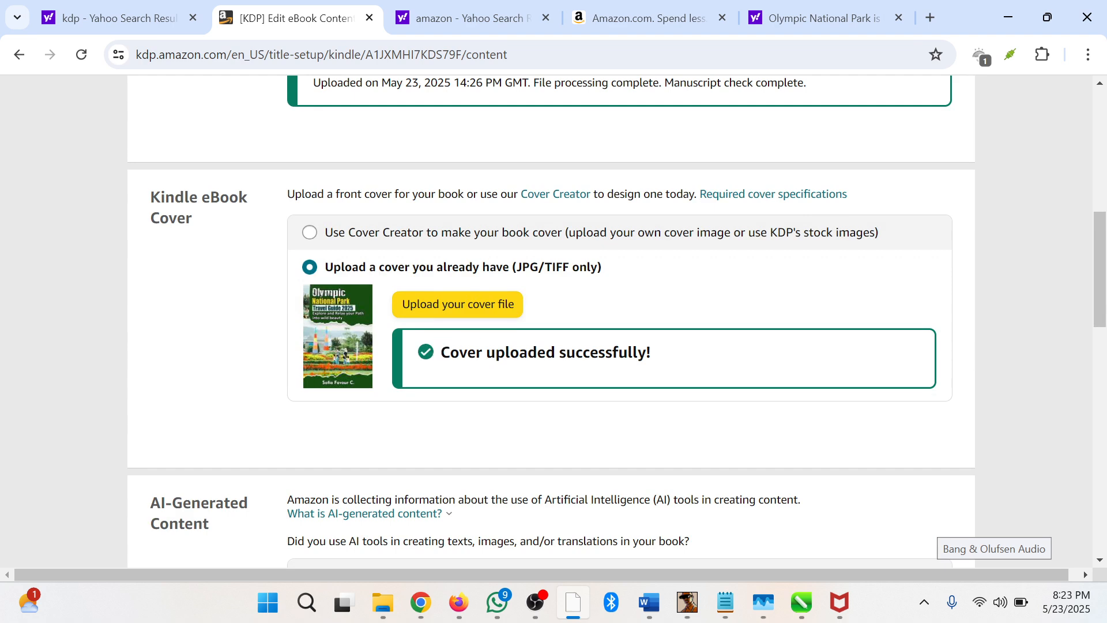
scroll(473, 341, down, 4)
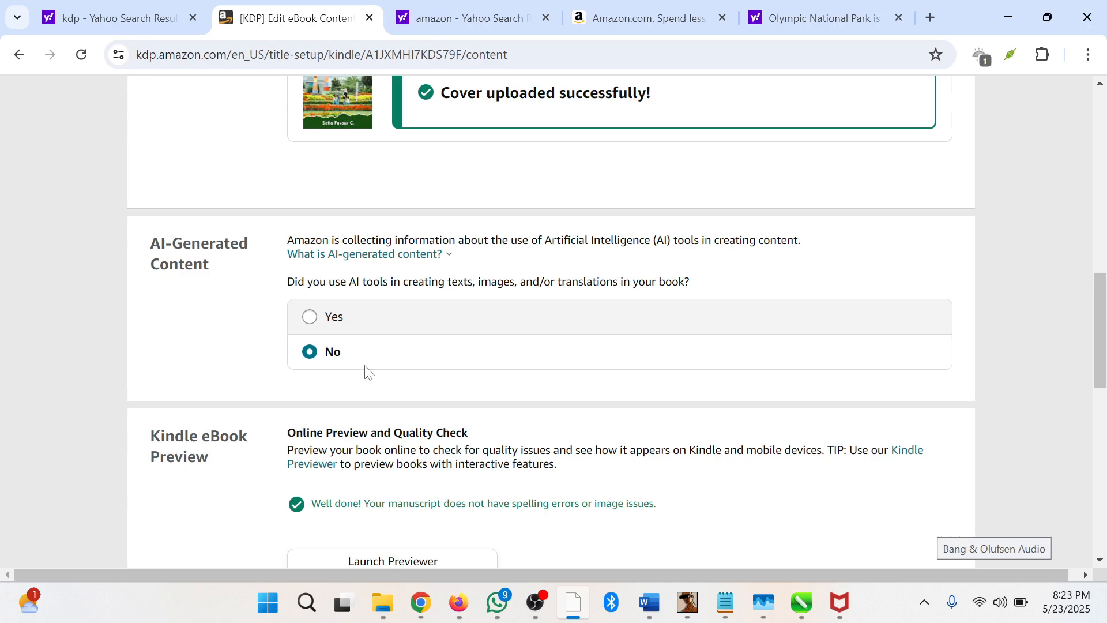
scroll(323, 369, down, 3)
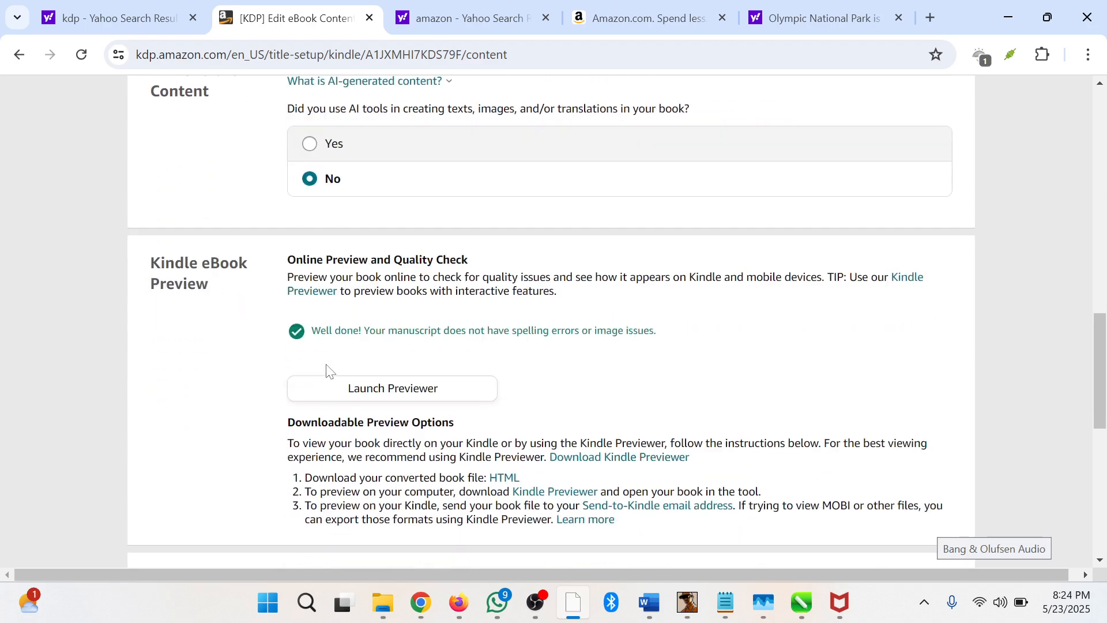
scroll(336, 353, down, 5)
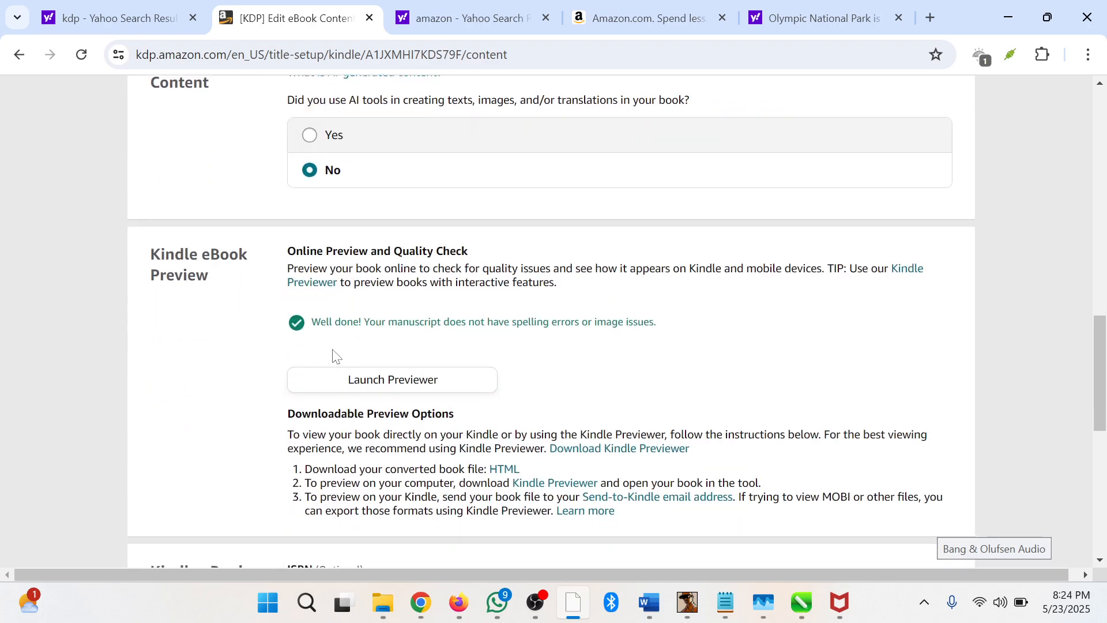
Step: Save the Kindle eBook Content and continue to the Kindle eBook Pricing page
click(841, 443)
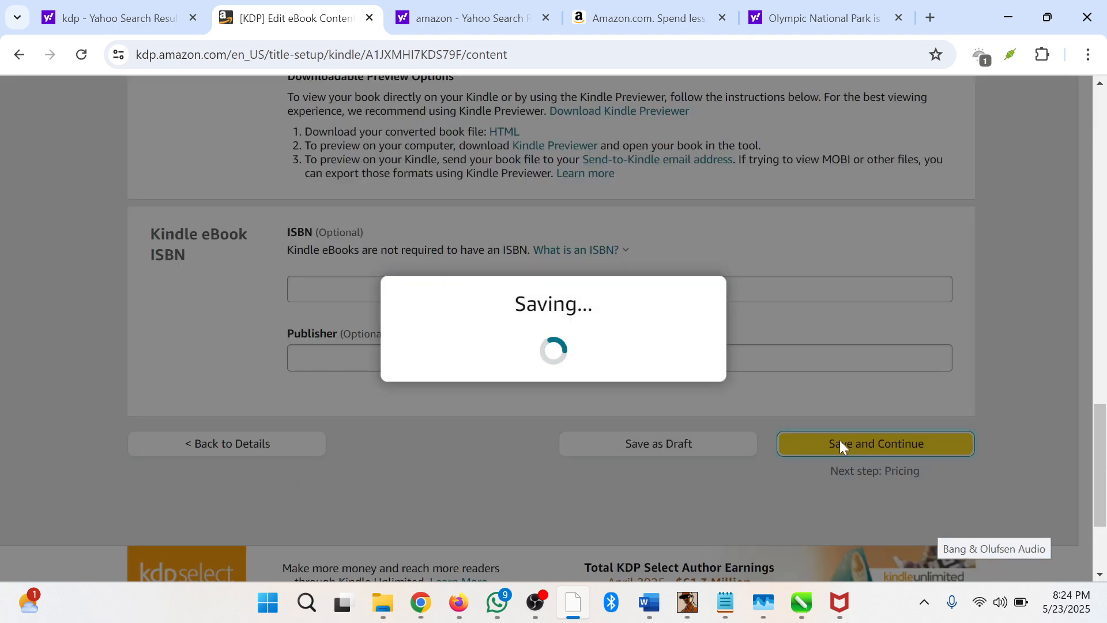
scroll(737, 321, up, 6)
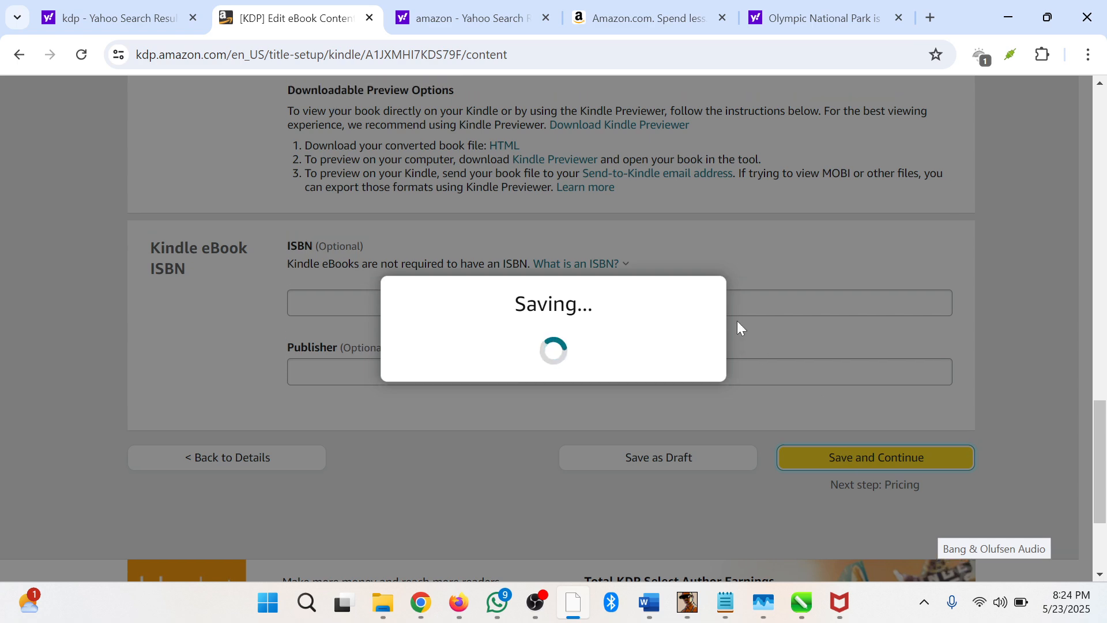
scroll(737, 321, up, 15)
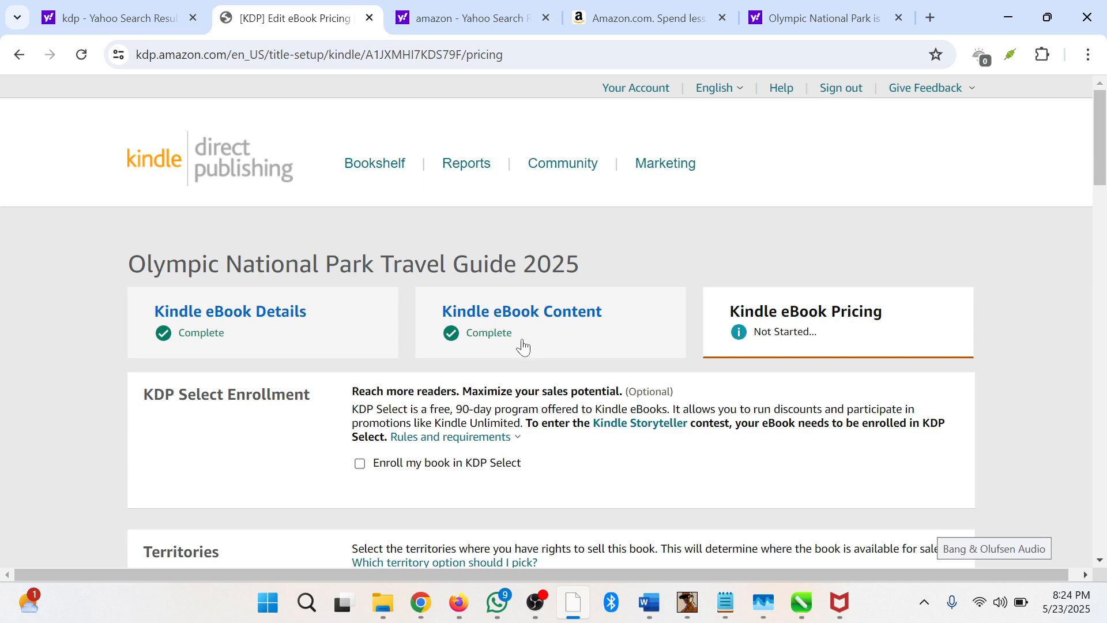
Step: Read the KDP Select rules and requirements, then check the territories selection for the eBook
scroll(519, 346, down, 1)
click(461, 350)
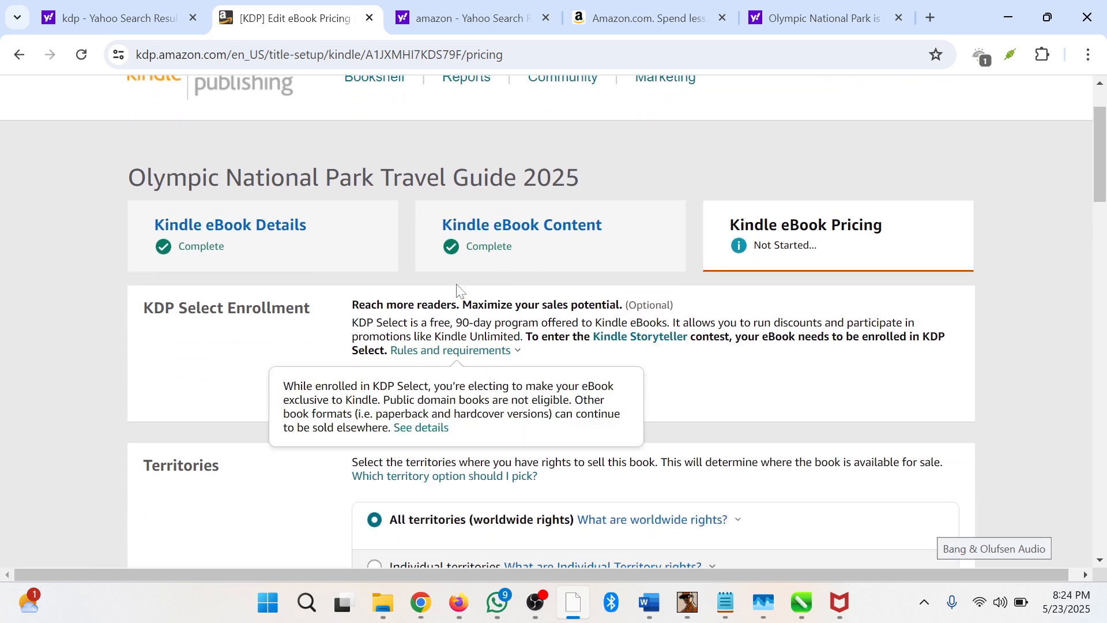
click(503, 350)
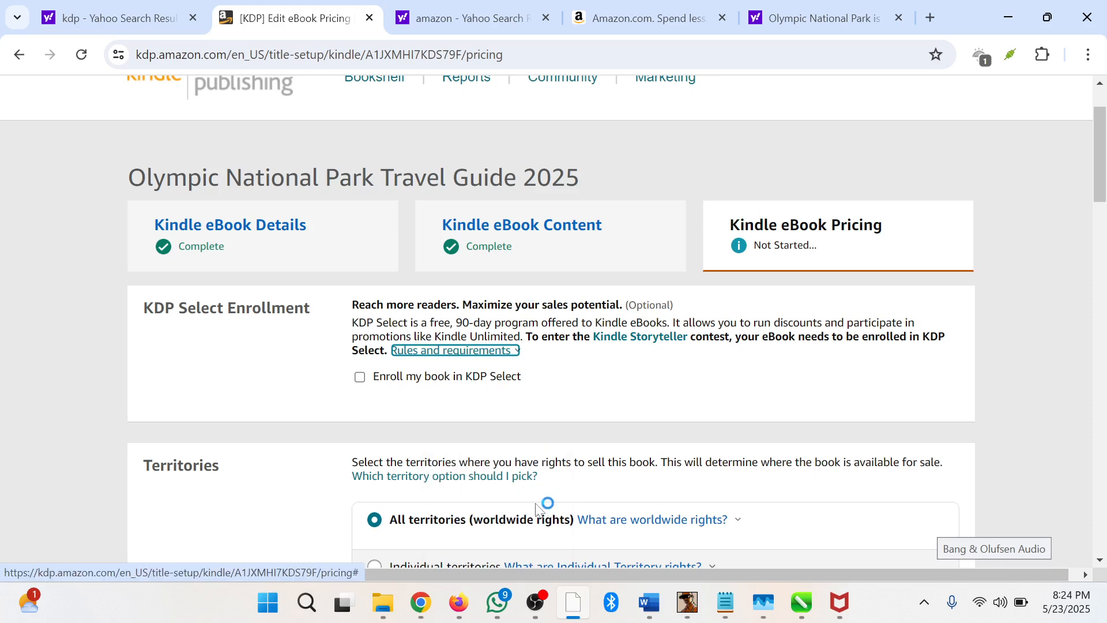
scroll(514, 482, down, 3)
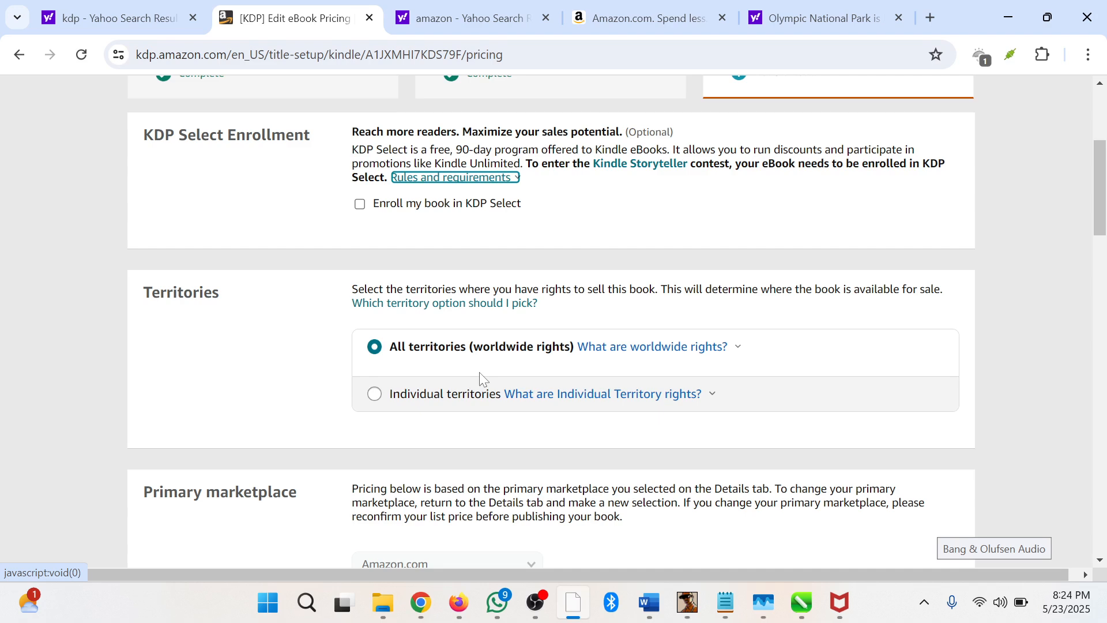
Step: Choose the 70% royalty plan and activate the Amazon.com list price for entry
scroll(479, 377, down, 6)
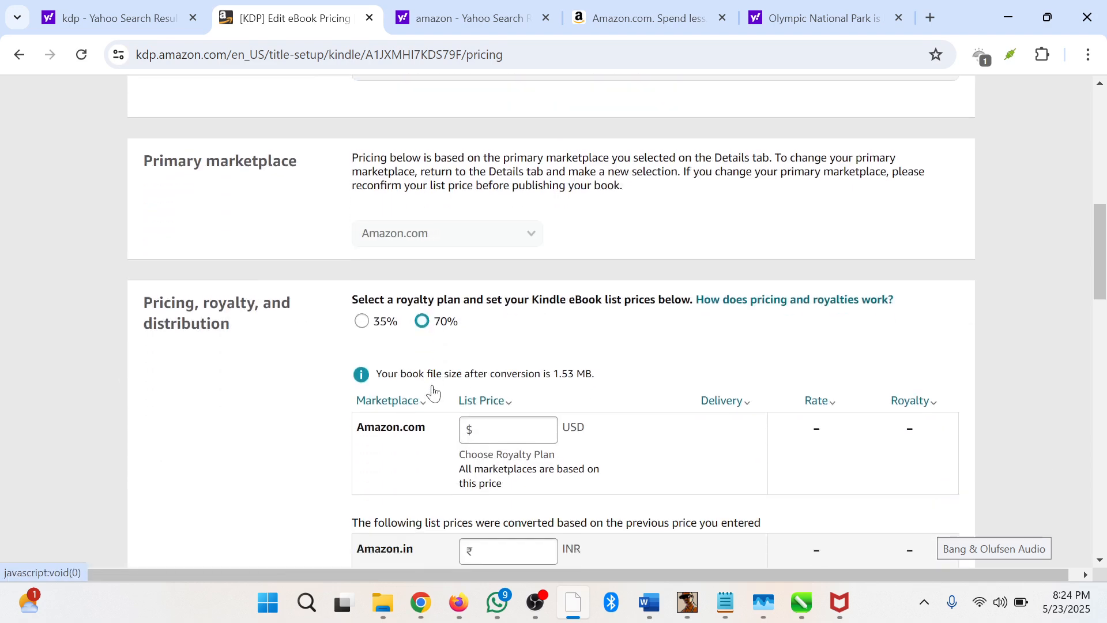
click(430, 308)
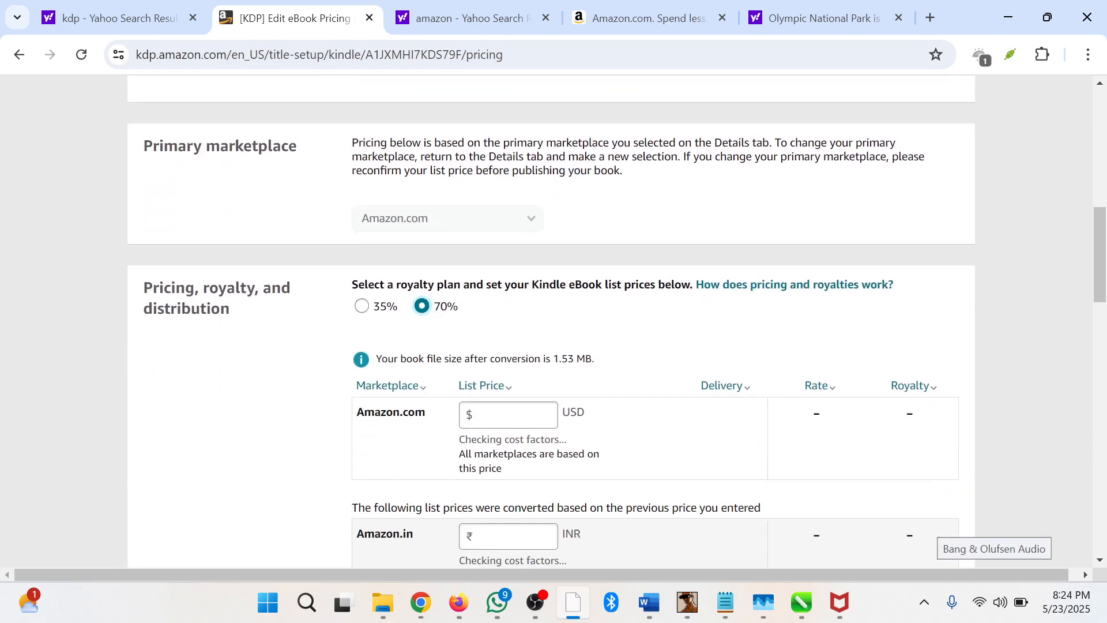
click(488, 415)
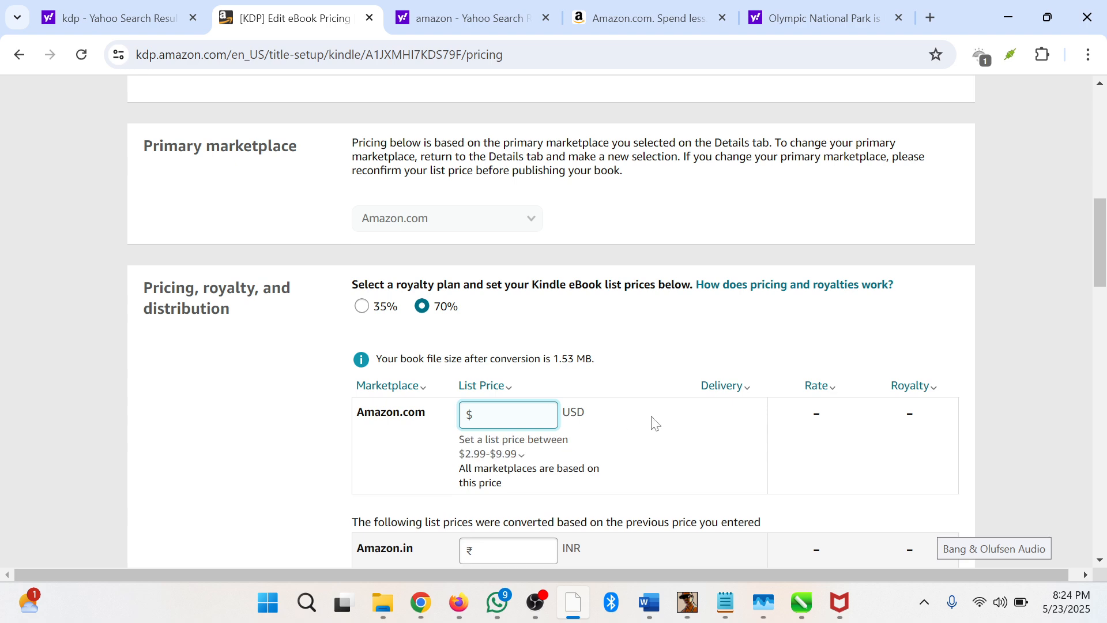
text(9.99)
key(BackSpace)
key(BackSpace)
key(BackSpace)
key(BackSpace)
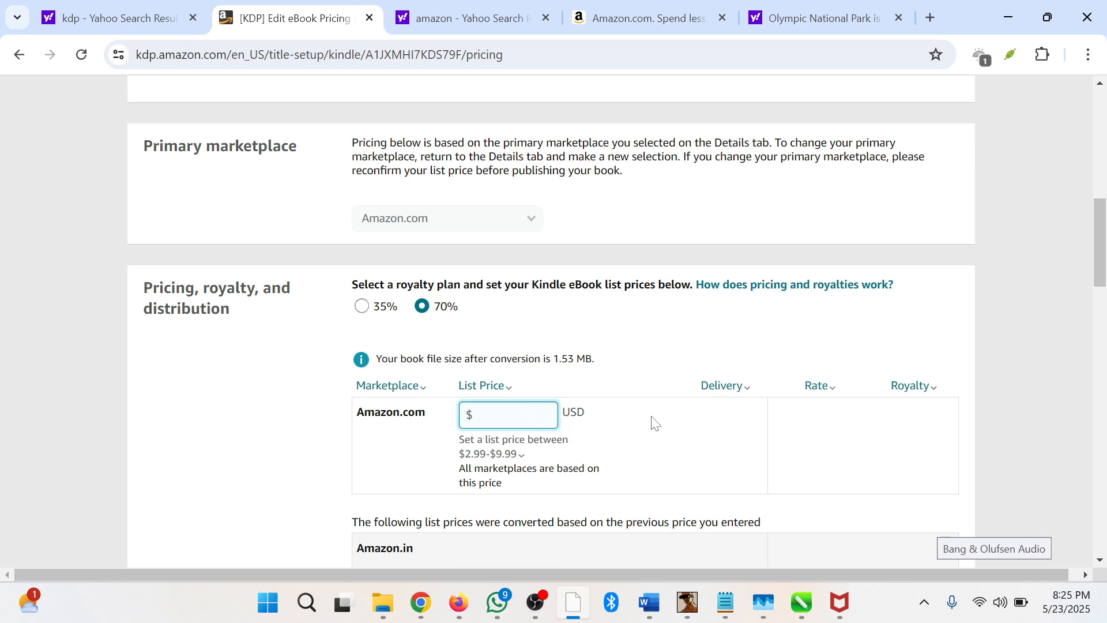
text(9.9)
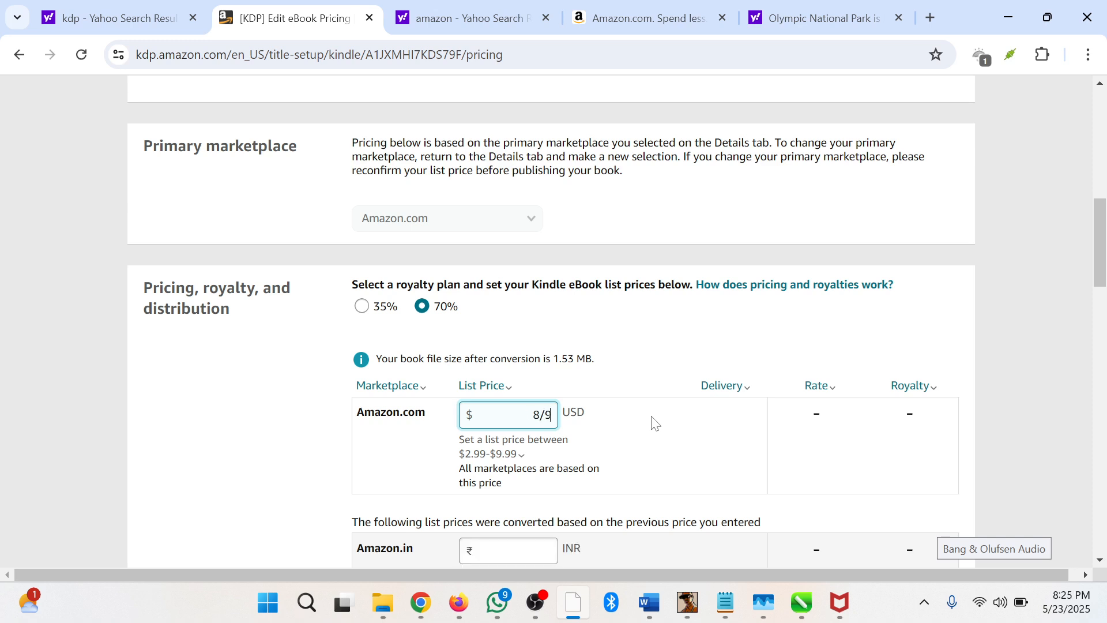
key(BackSpace)
key(BackSpace)
key(BackSpace)
Step: Set the Amazon.com list price to $8.99 USD and apply it to the other marketplaces
text(8)
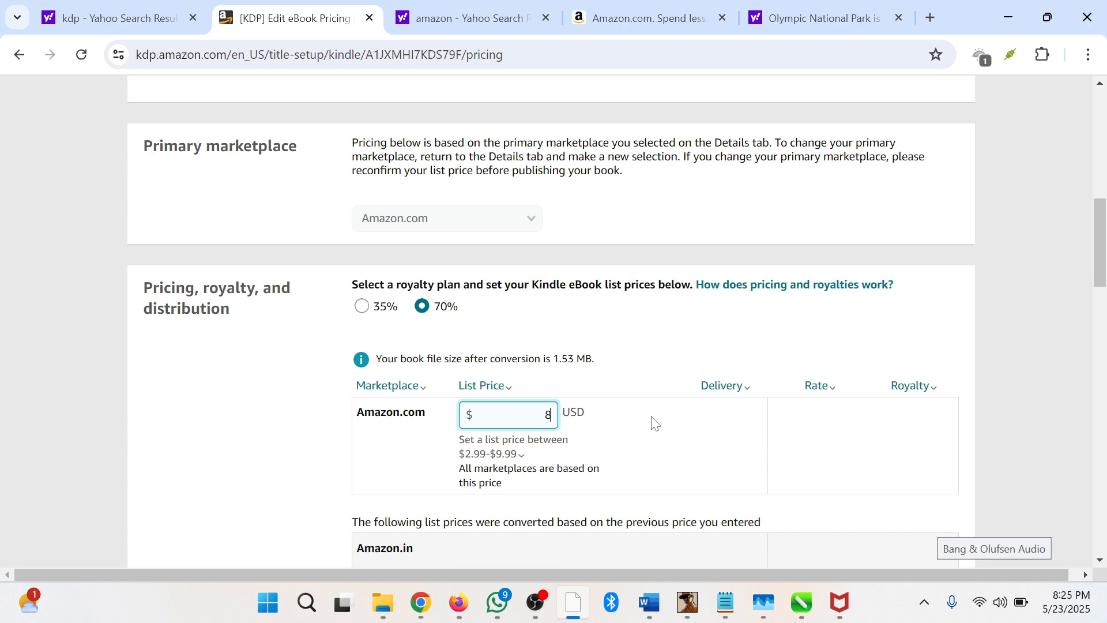
text(.99)
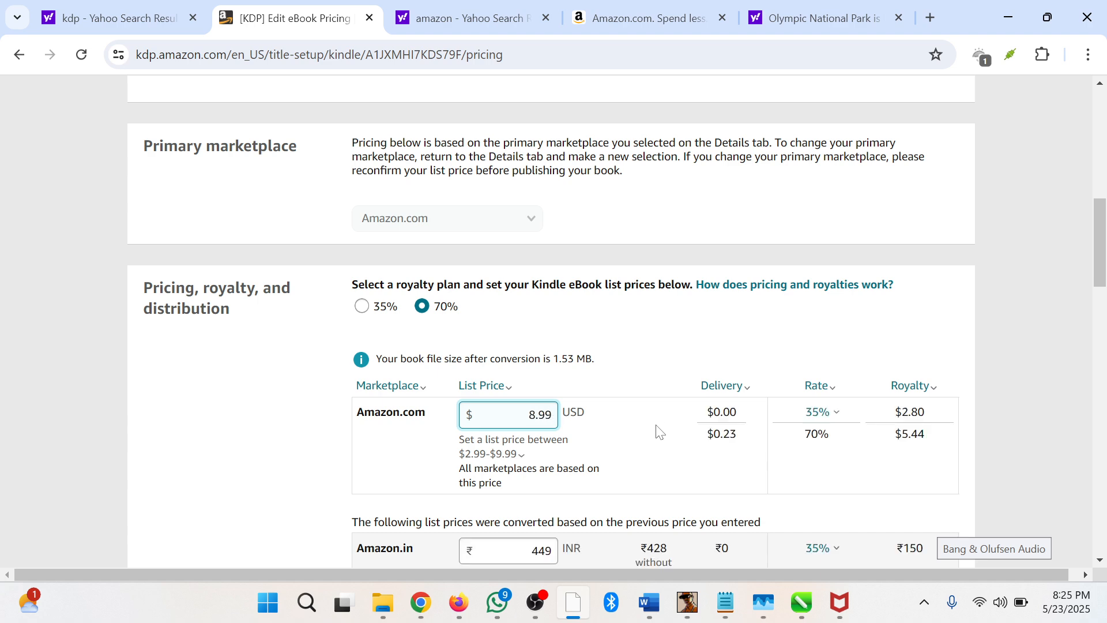
scroll(655, 427, down, 3)
click(568, 398)
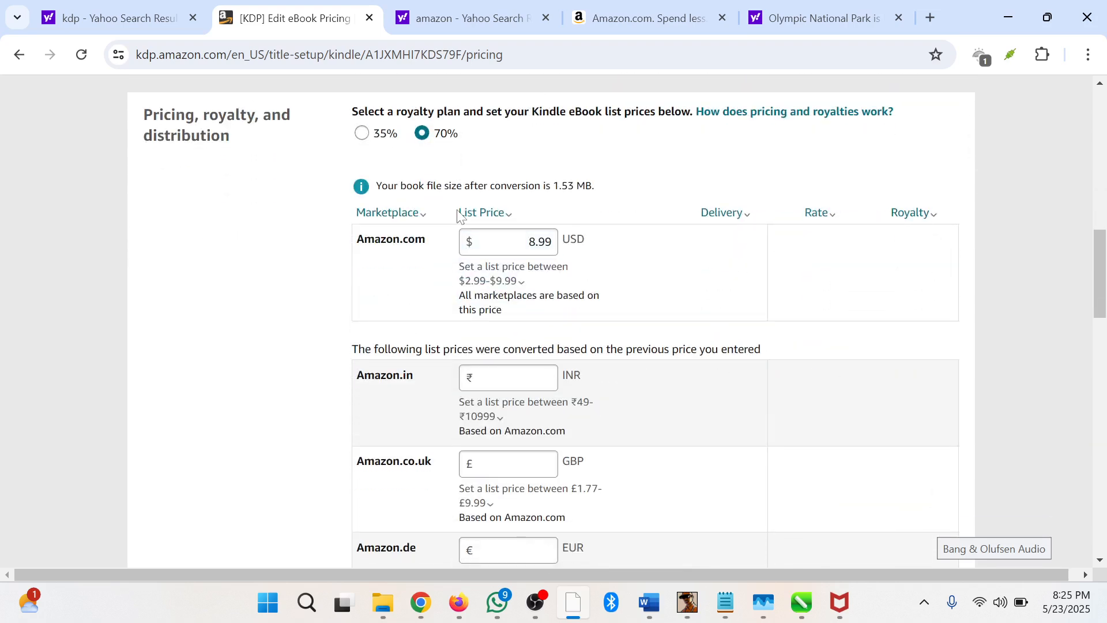
Step: Check the converted list prices of the other marketplaces and publish the Kindle eBook
scroll(462, 225, down, 3)
mouse_move(462, 228)
scroll(462, 228, down, 2)
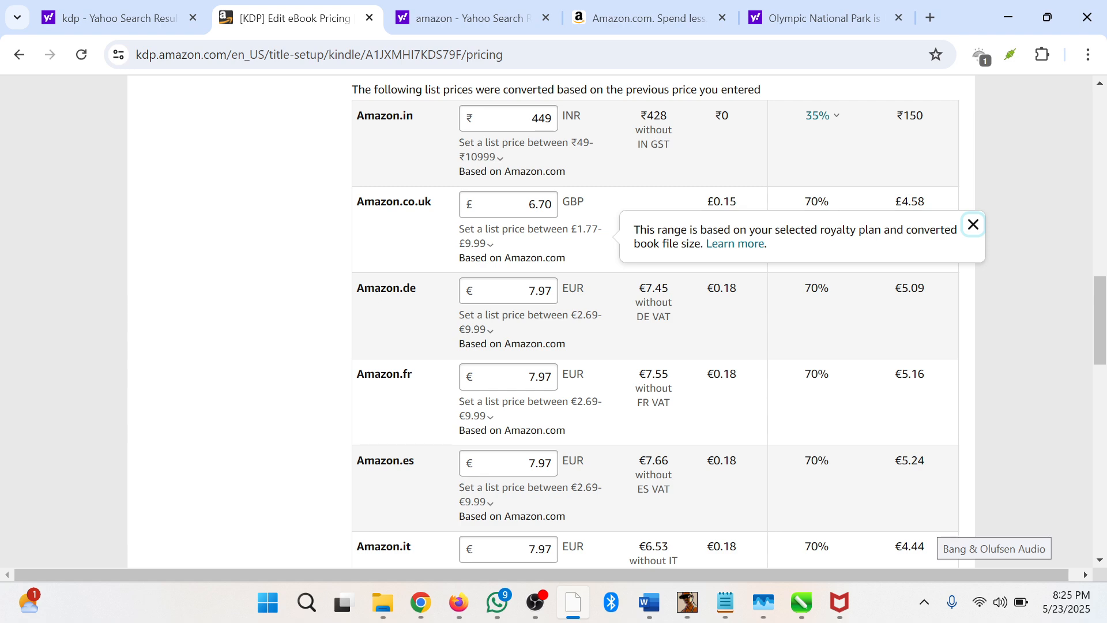
scroll(875, 313, down, 15)
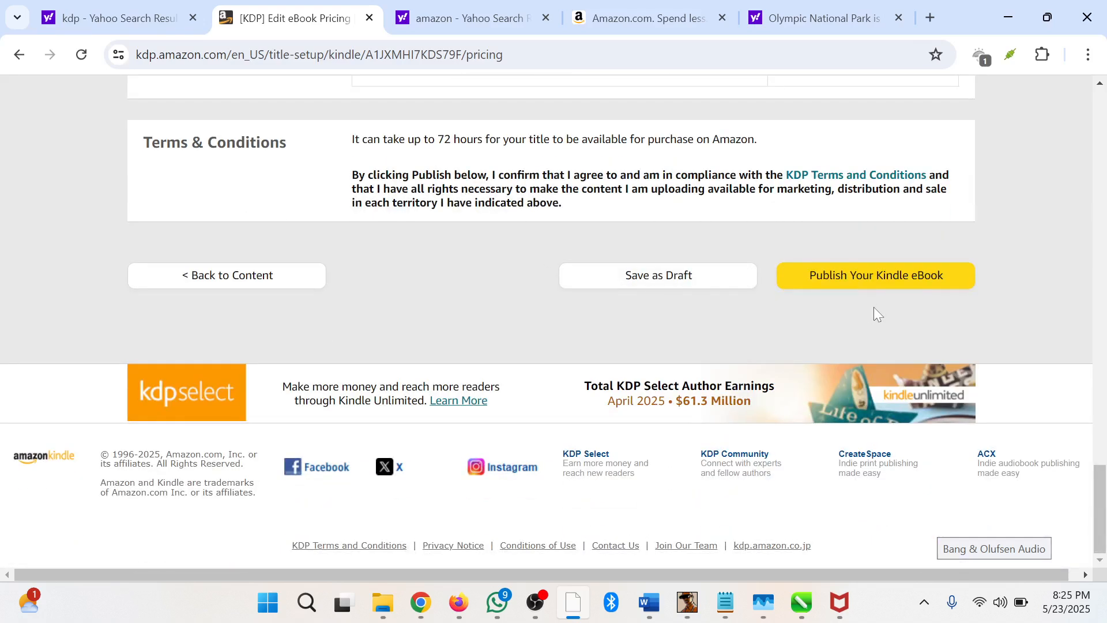
click(871, 277)
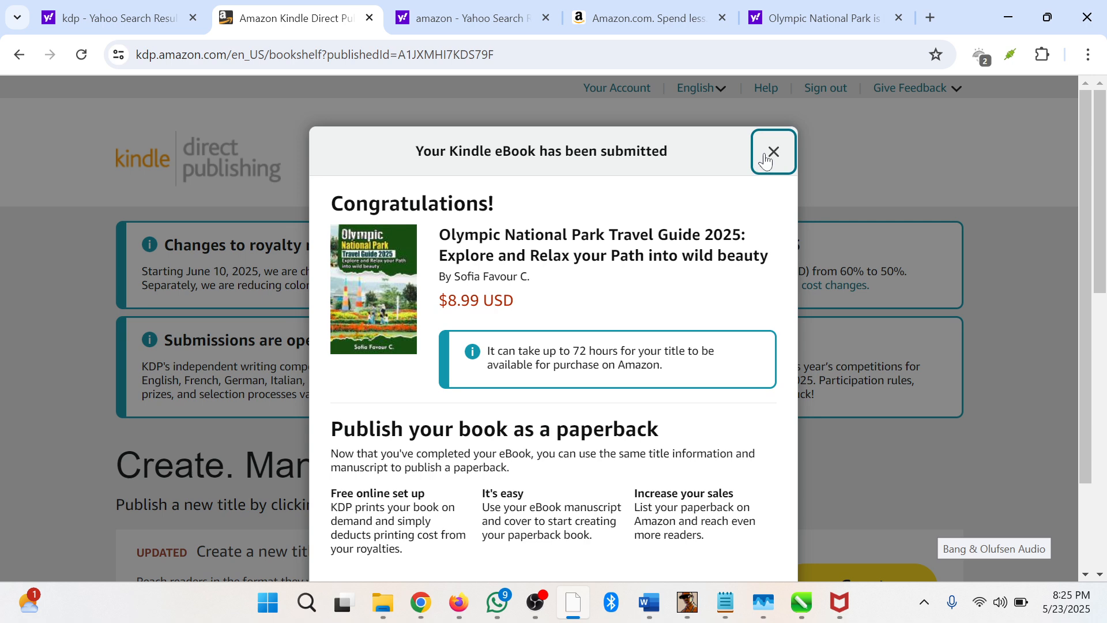
scroll(646, 309, down, 2)
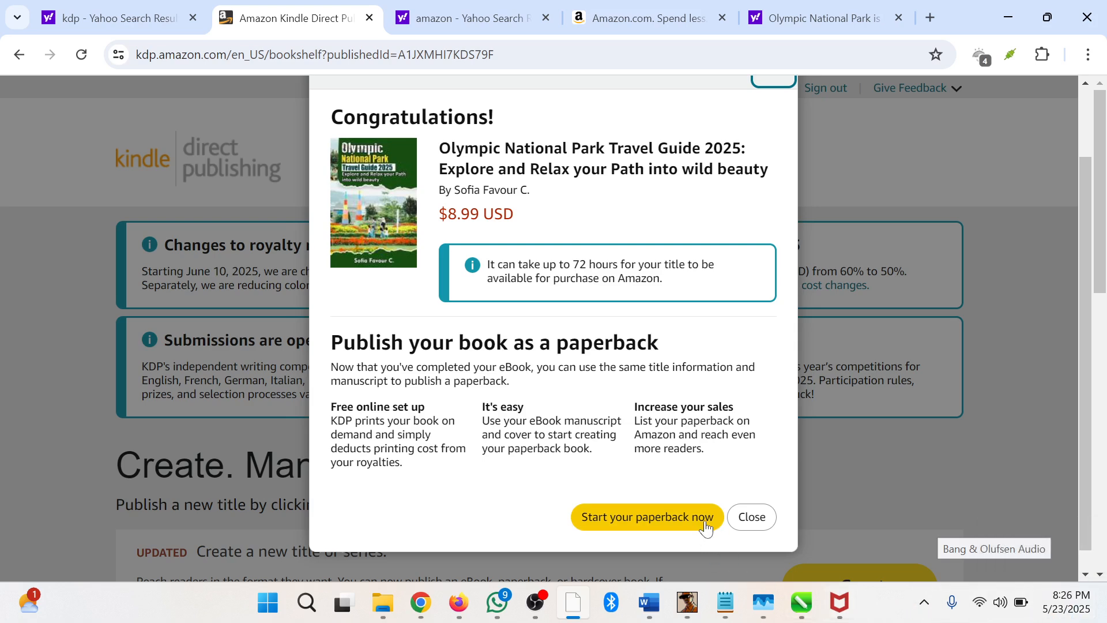
click(541, 597)
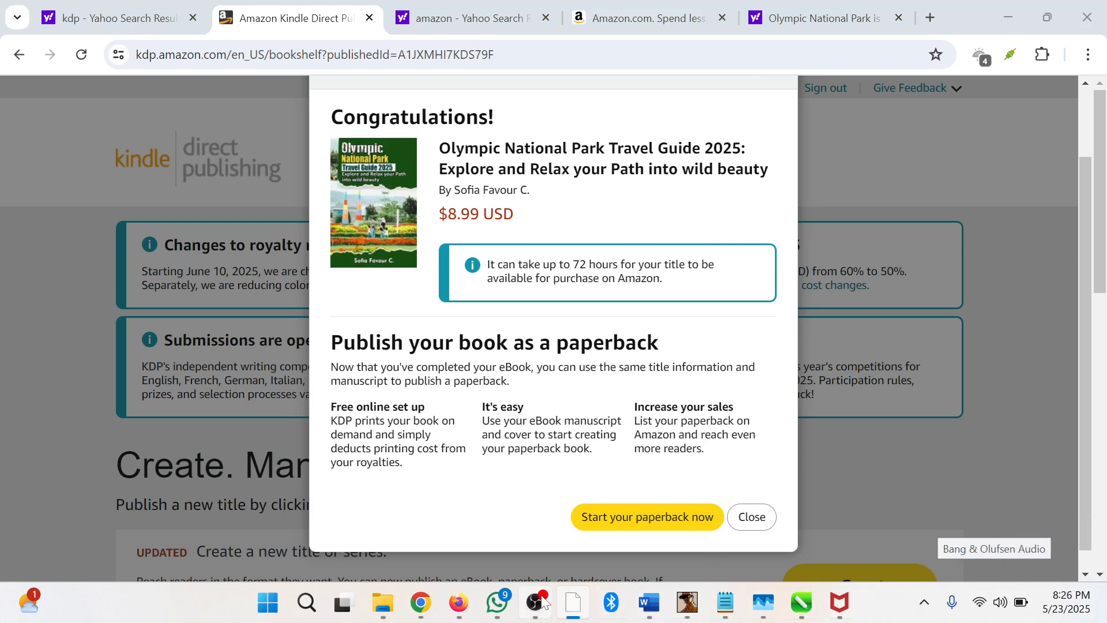